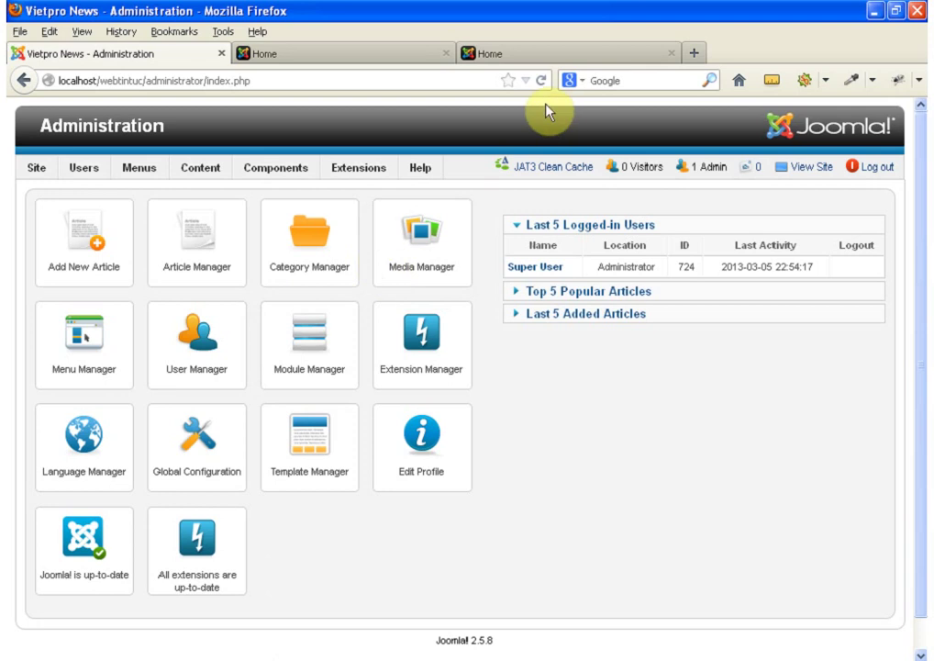
Step: Measure the featured-news block on the demo site's home page and examine its layout
left_click(525, 53)
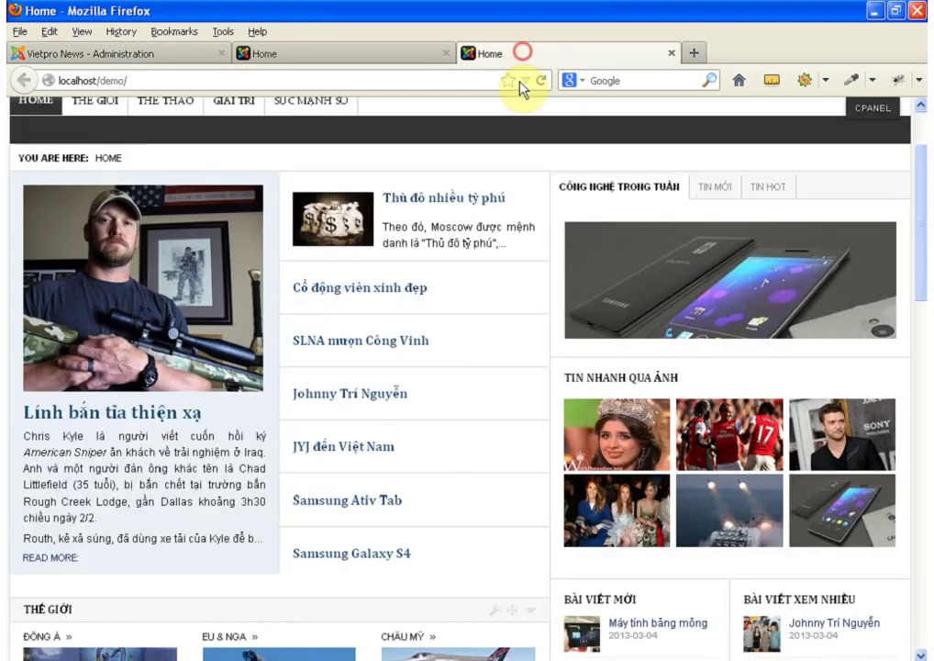
scroll(555, 167, "up", 2)
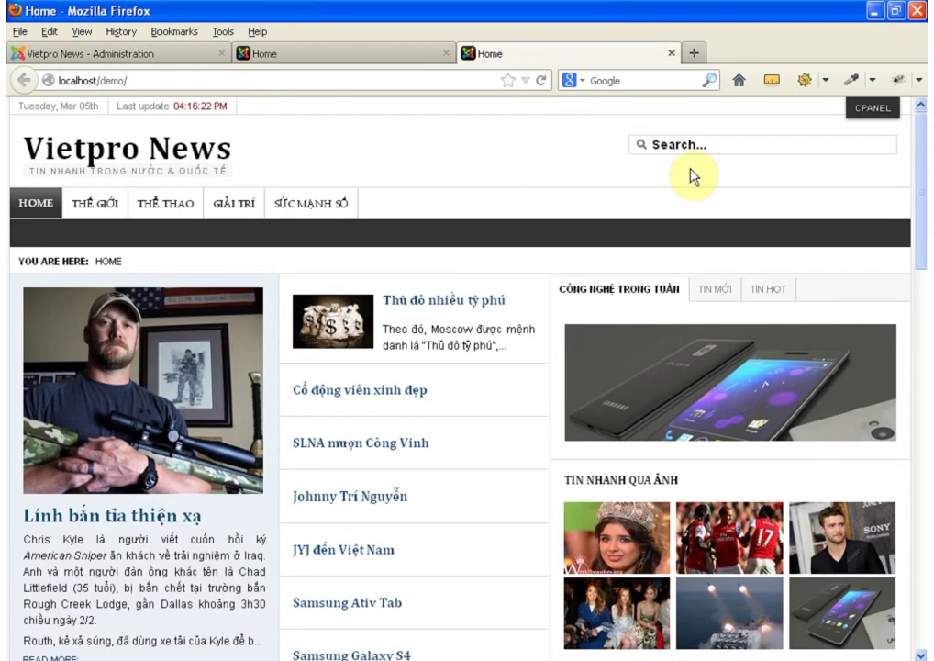
mouse_move(920, 190)
left_mouse_down()
mouse_move(923, 250)
mouse_move(923, 194)
mouse_move(923, 215)
mouse_move(920, 204)
left_mouse_up()
left_click(771, 80)
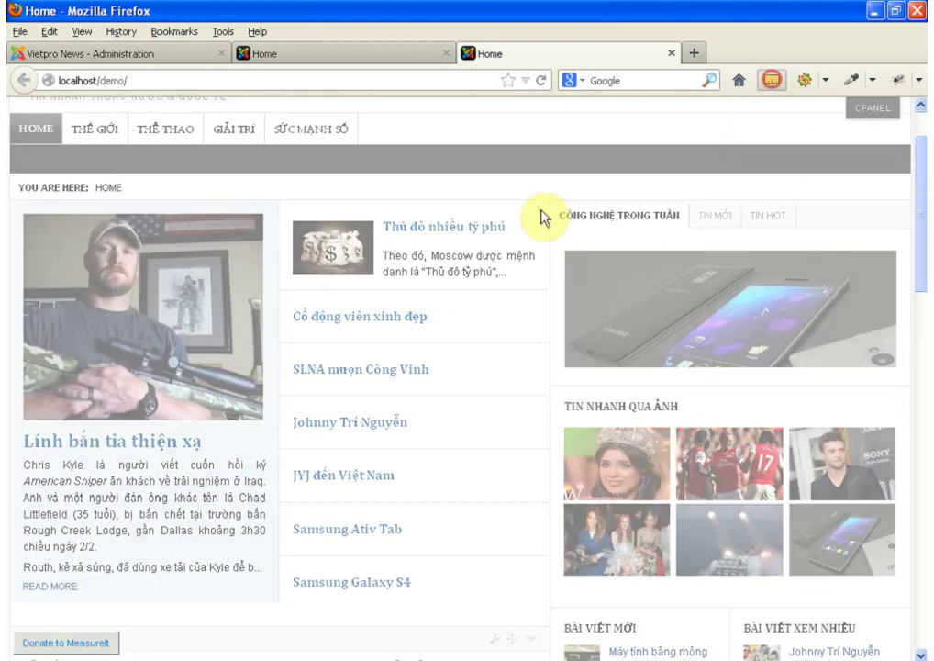
left_click_drag(10, 198, 551, 624)
key("Escape")
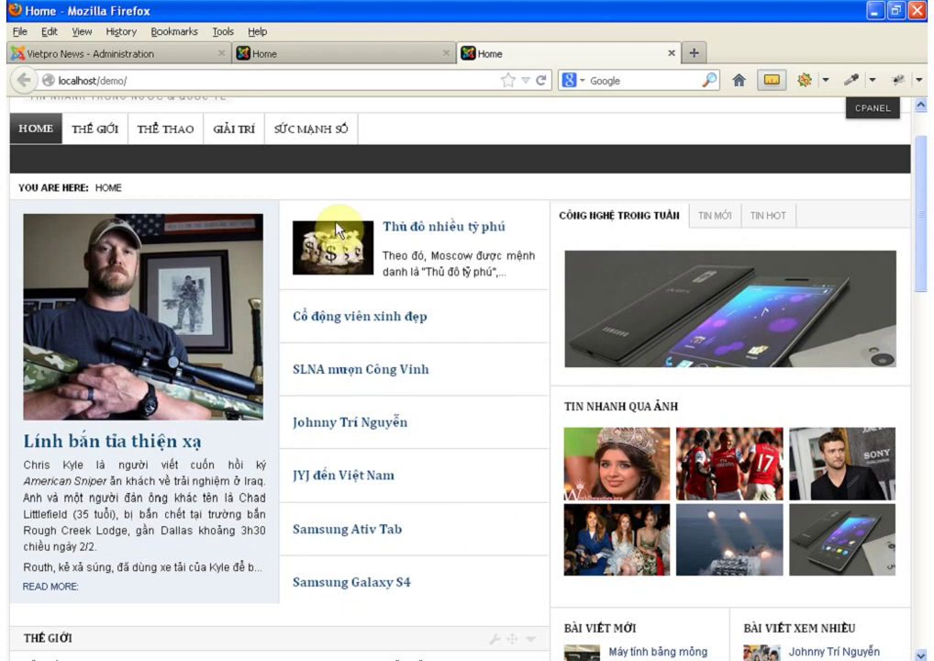
scroll(413, 191, "up", 2)
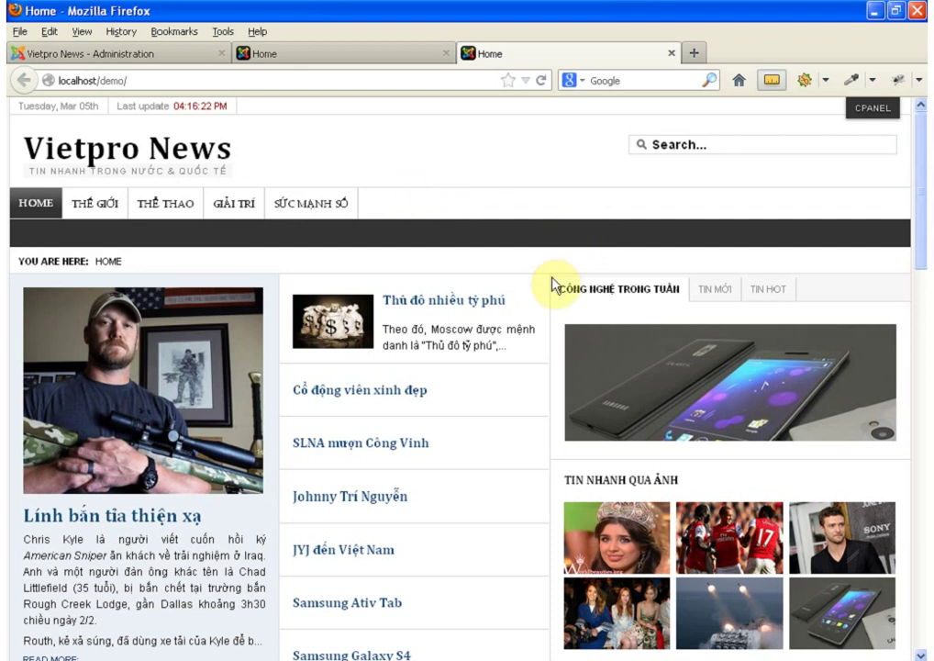
scroll(554, 285, "down", 3)
scroll(354, 192, "up", 2)
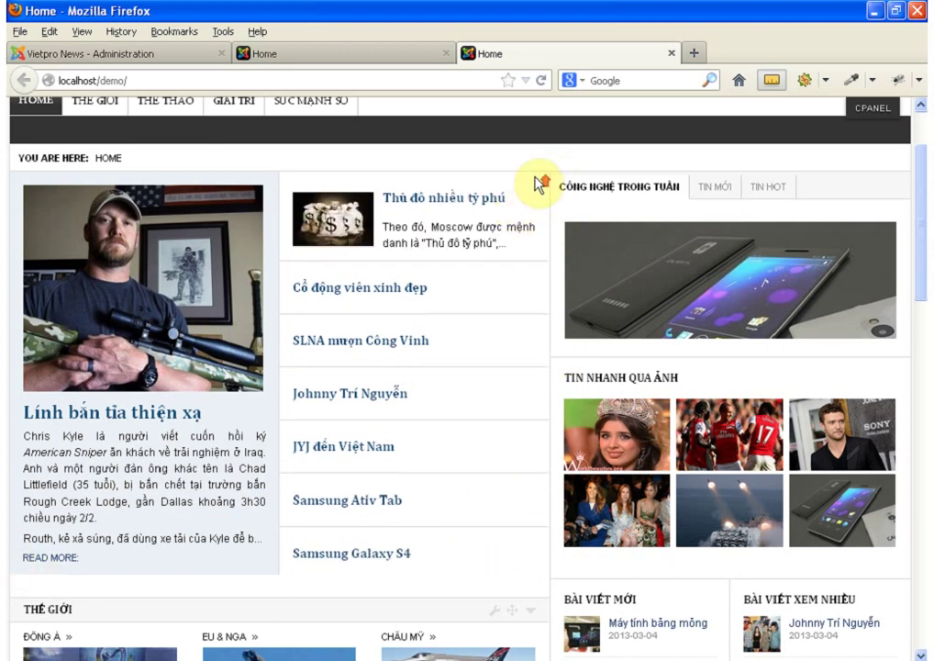
scroll(532, 192, "up", 2)
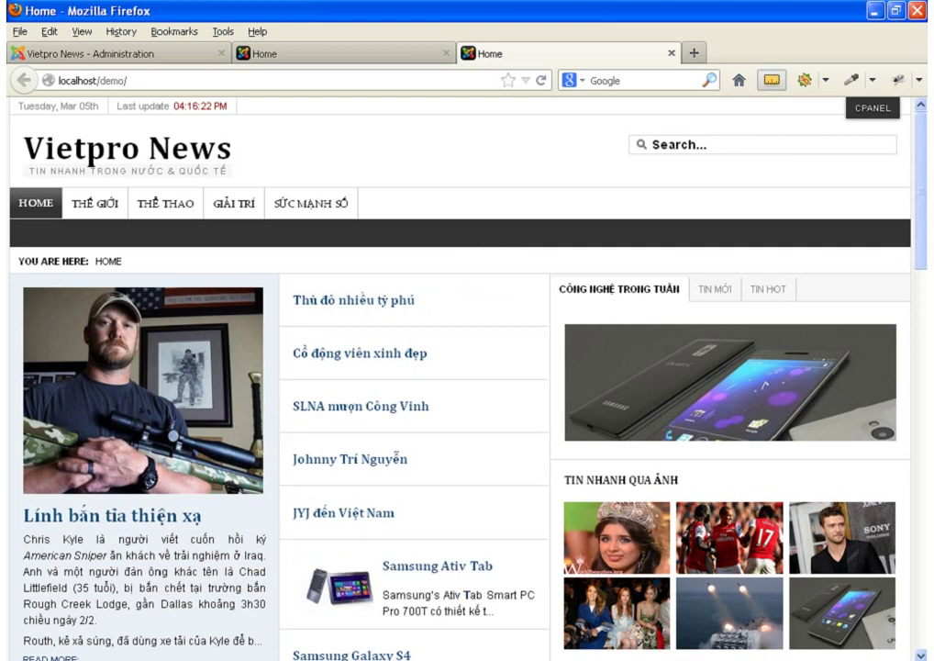
Step: Inspect the module package in the desktop's Data folder, close the folder and return to the demo site in Firefox
key("super+d")
double_click(179, 239)
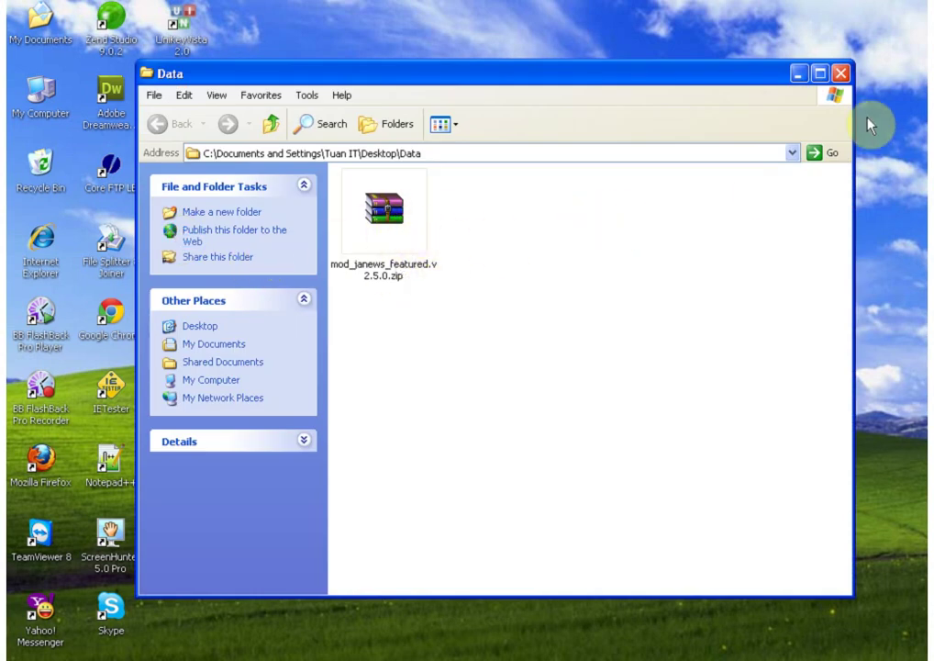
left_click(841, 75)
left_click(288, 654)
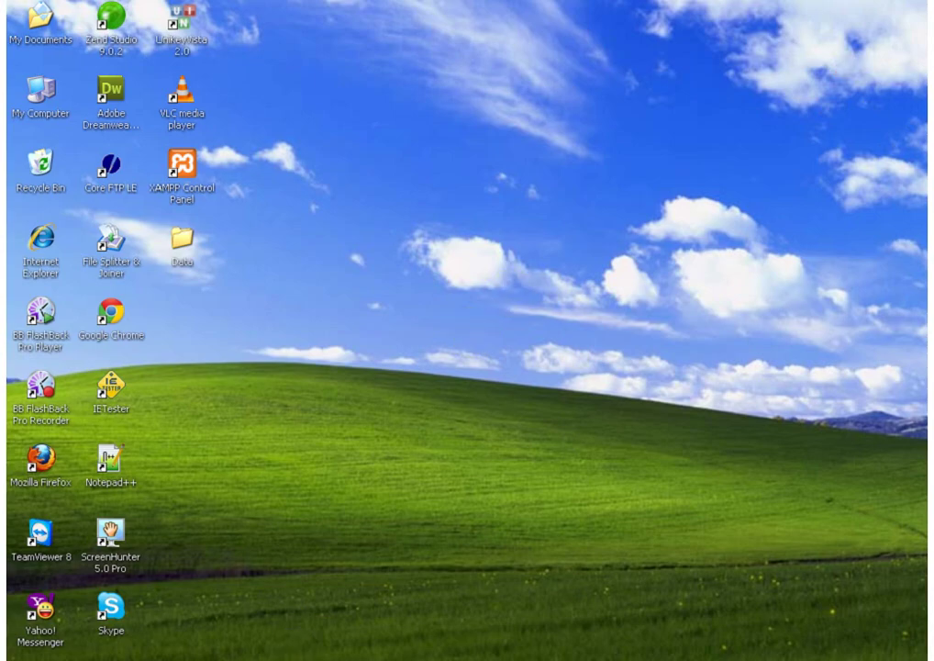
left_click_drag(918, 156, 923, 193)
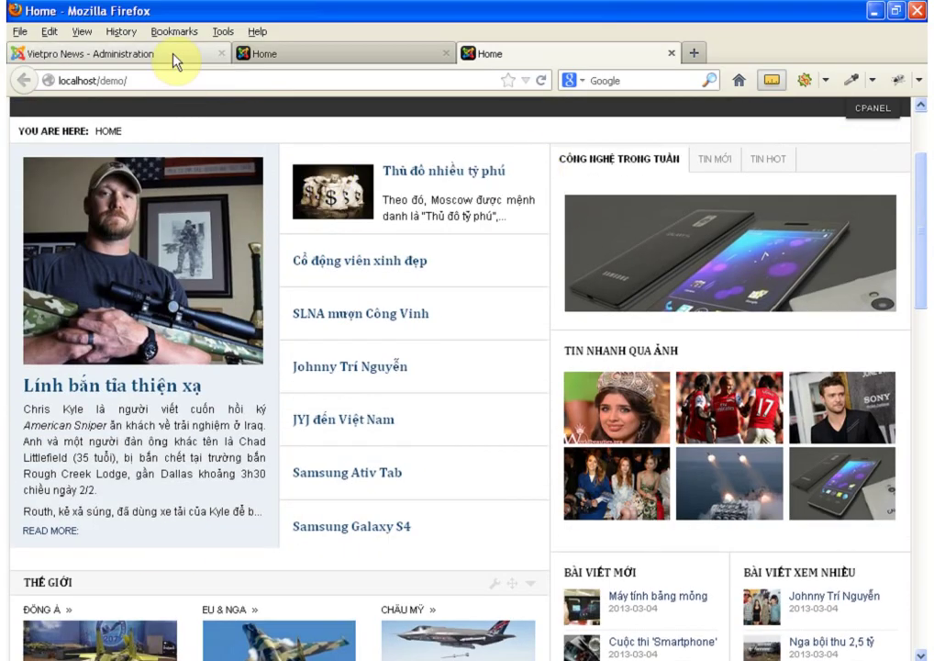
Step: Upload and install mod_janews_featured.v2.5.0.zip from the Data folder through the Vietpro News site's Extension Manager
left_click(171, 52)
mouse_move(367, 170)
left_click(389, 193)
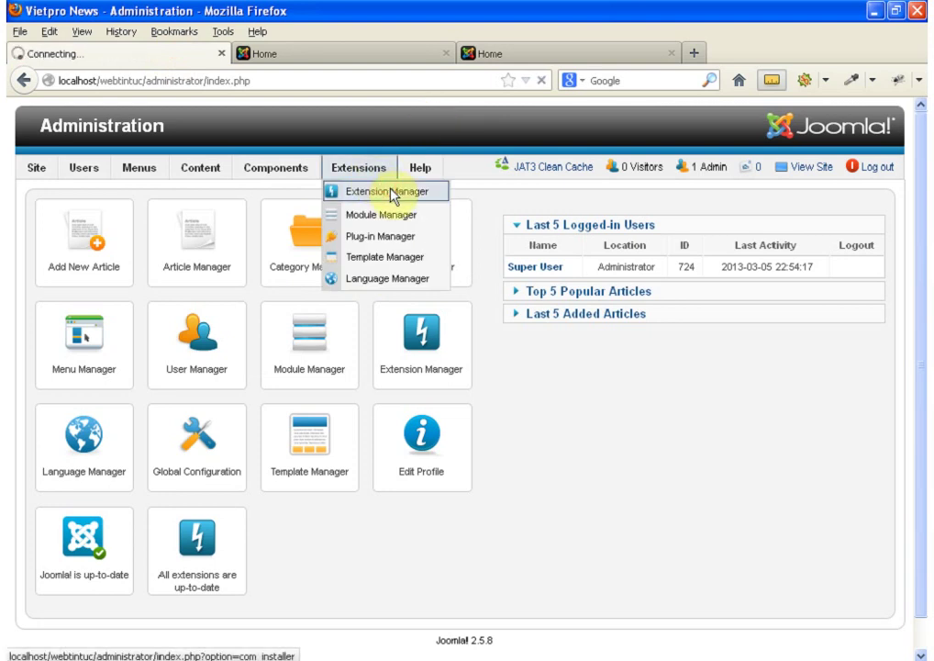
left_click(404, 352)
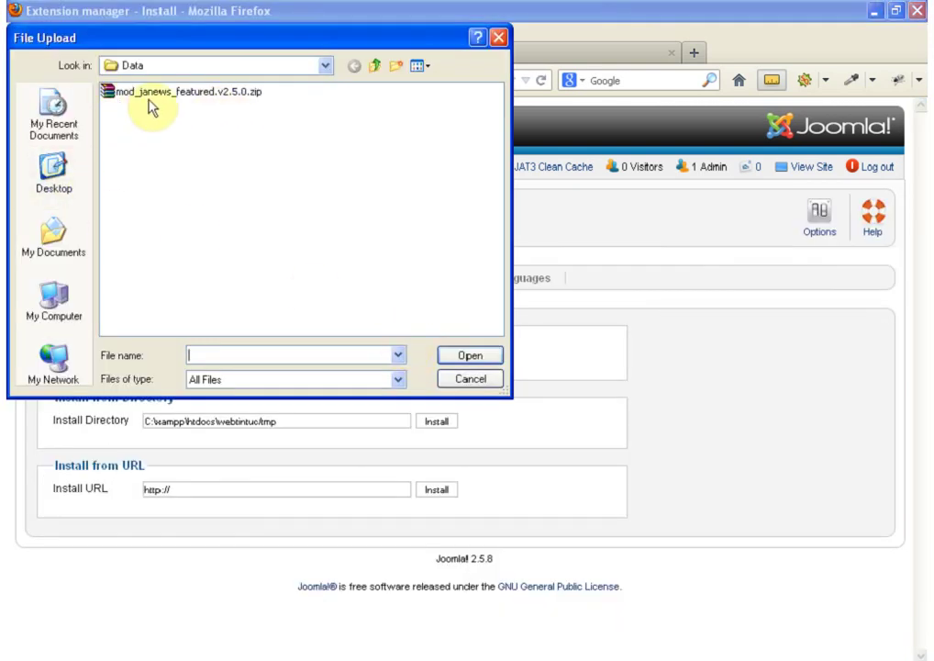
left_click(237, 96)
left_click(470, 355)
left_click(477, 350)
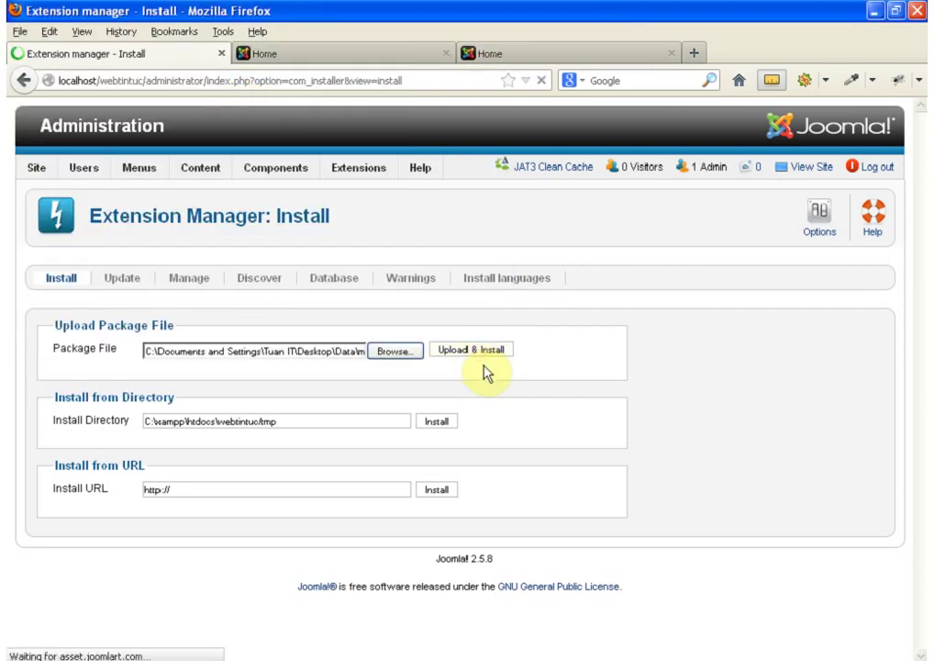
Step: Open the JA News Featured module for editing, set its title to "Tin nổi bật" and hide the title
mouse_move(360, 174)
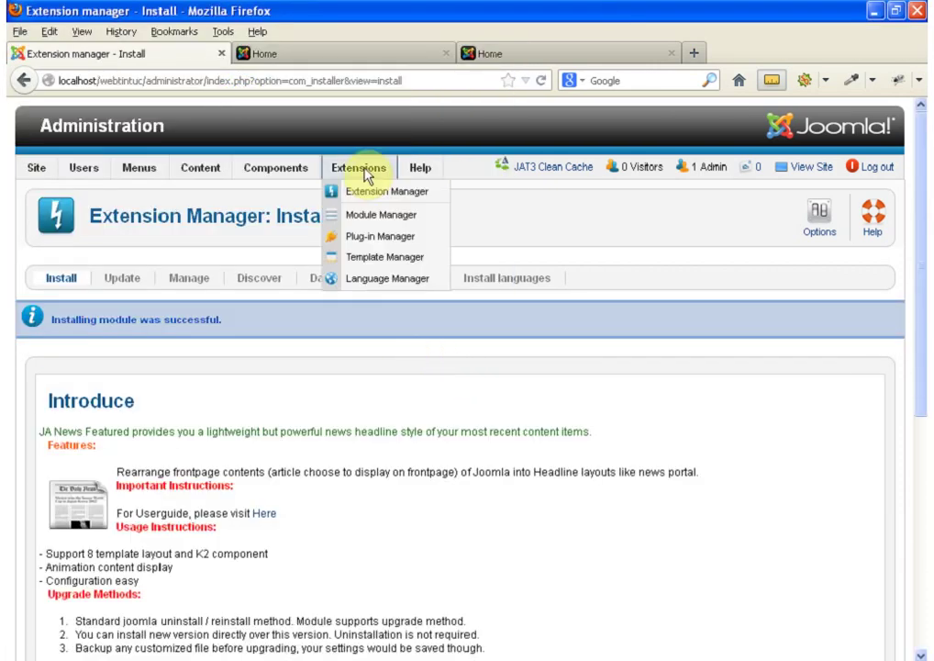
left_click(404, 215)
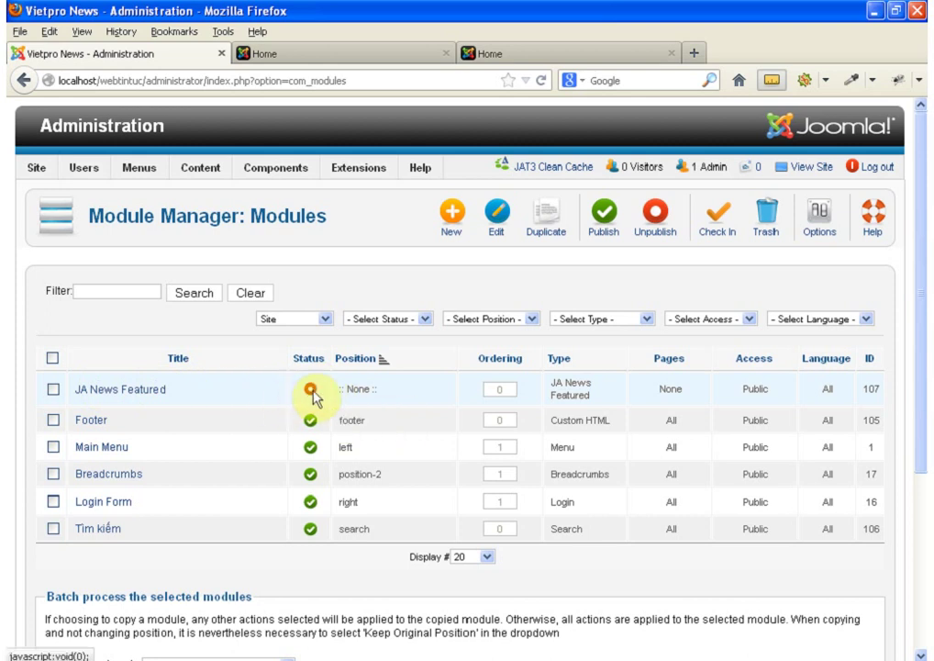
left_click(140, 389)
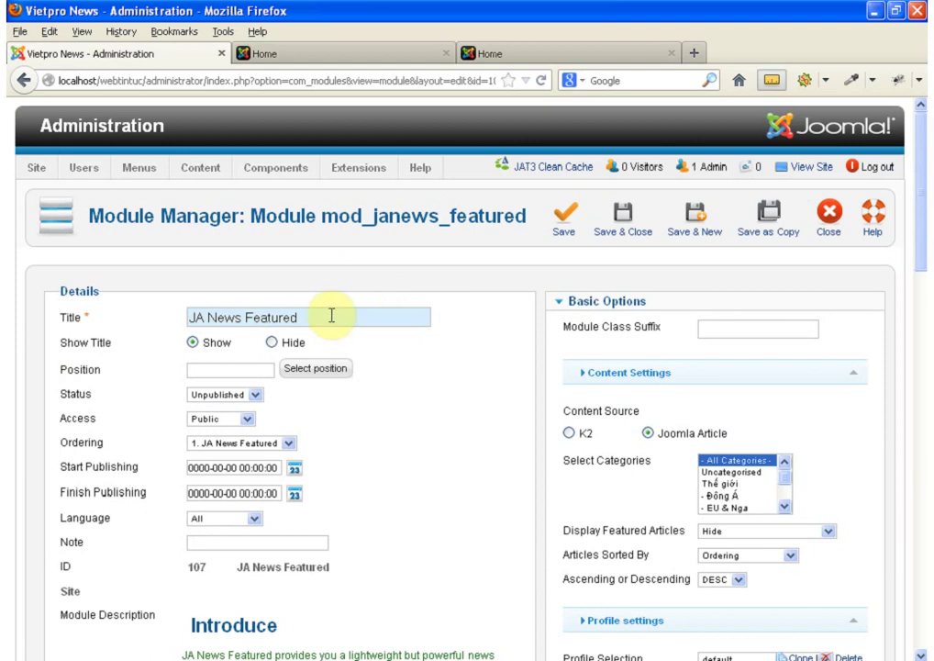
left_click_drag(336, 314, 105, 318)
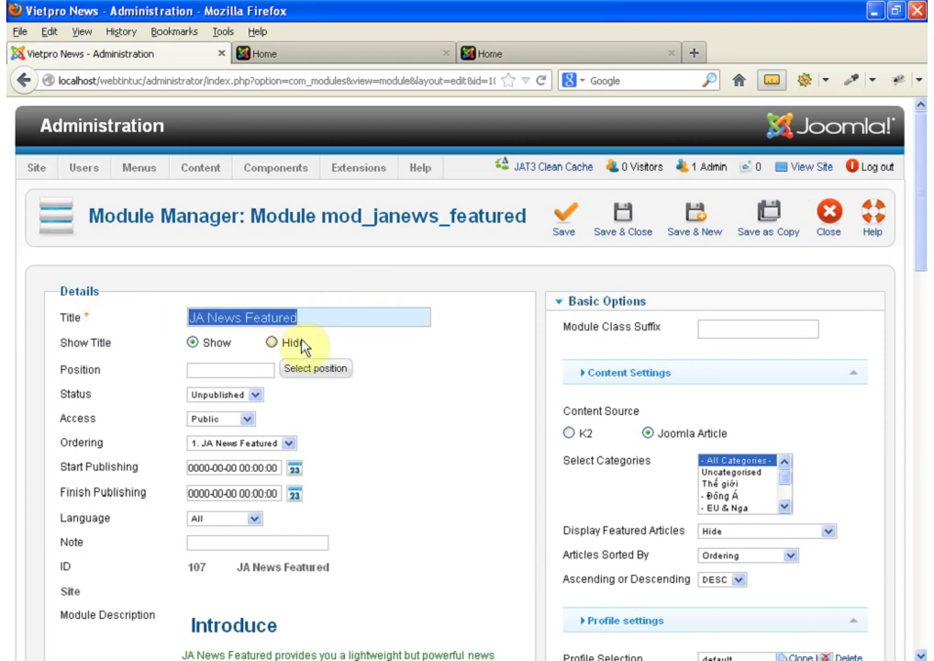
type("Tin nổi bật")
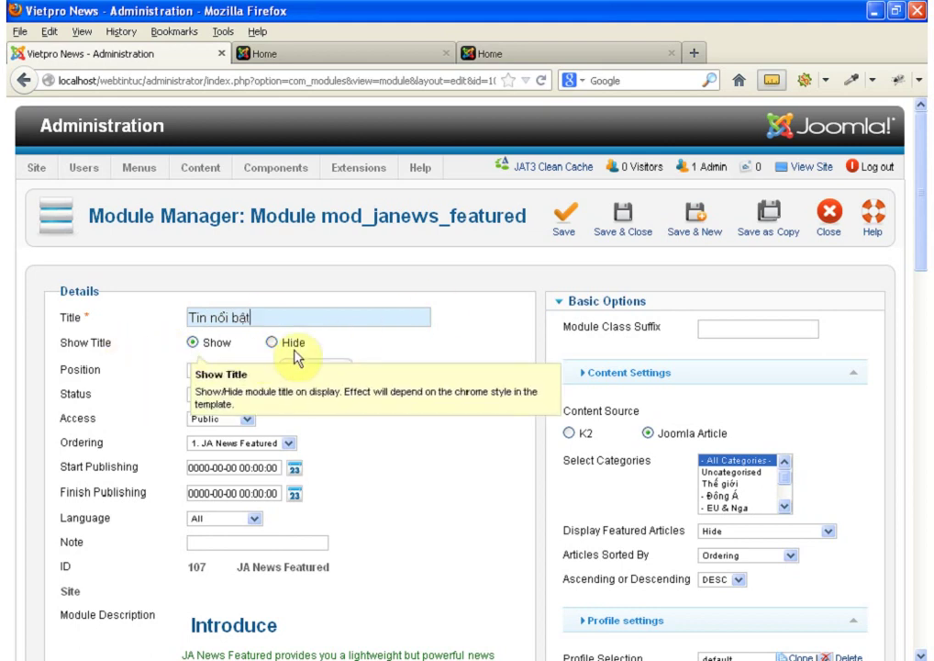
left_click(271, 343)
Step: Assign the module to the content-top position of the JA_Teline_III template and set its status to Published
left_click(316, 370)
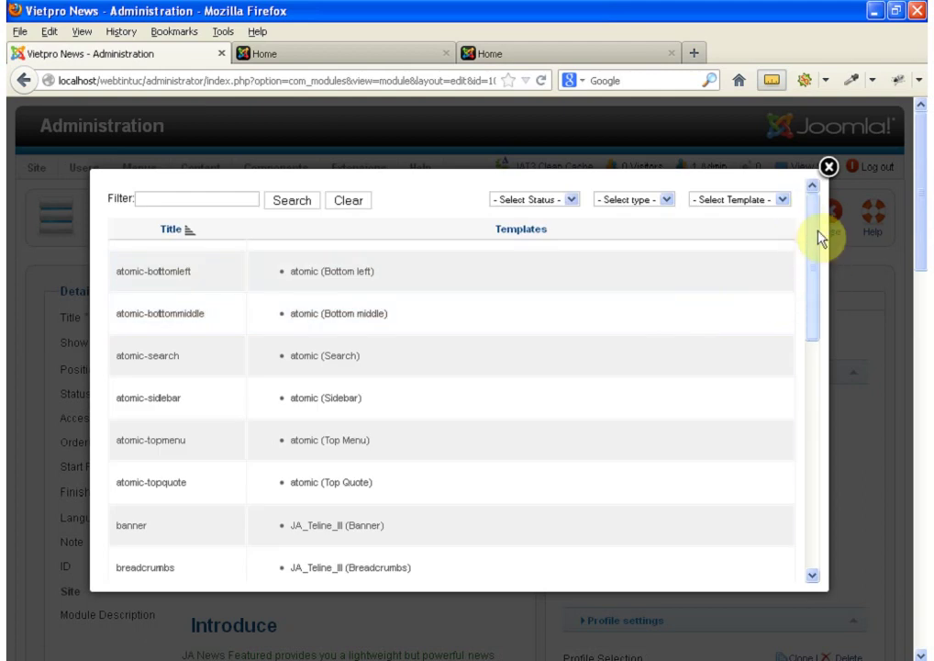
left_click(782, 199)
left_click(716, 258)
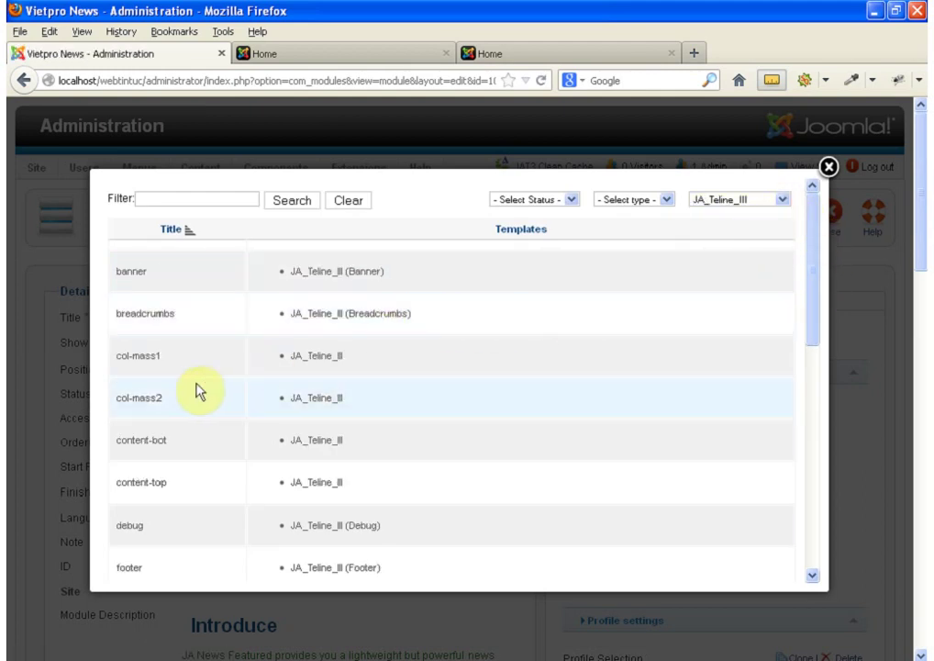
scroll(197, 393, "down", 2)
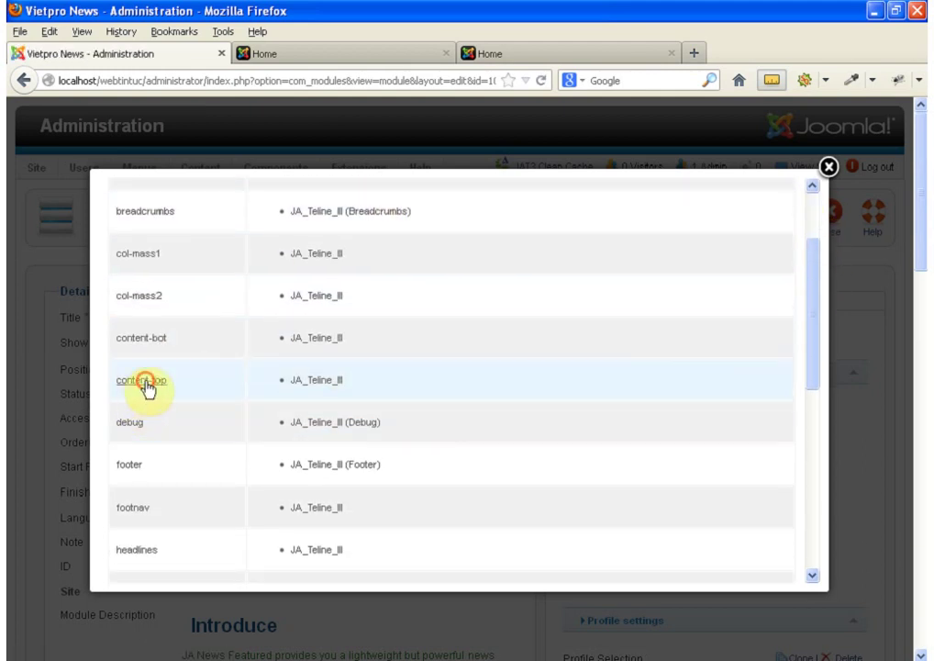
left_click(142, 380)
left_click(256, 399)
left_click(240, 410)
Step: Set the module assignment to "Only on the pages selected" and select only Home under Danh mục chính
scroll(432, 420, "down", 8)
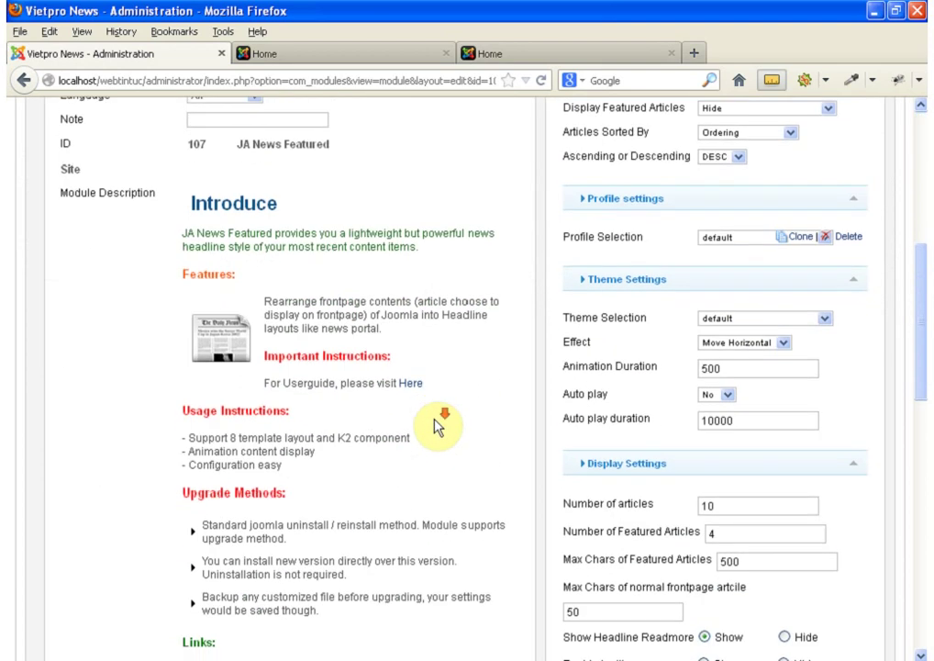
scroll(437, 422, "down", 10)
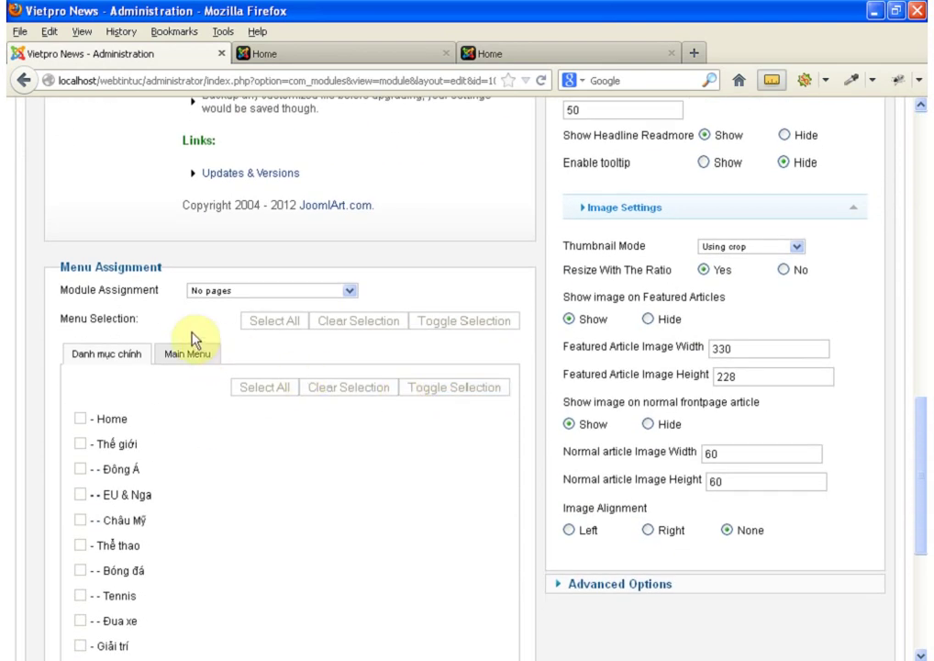
left_click(351, 291)
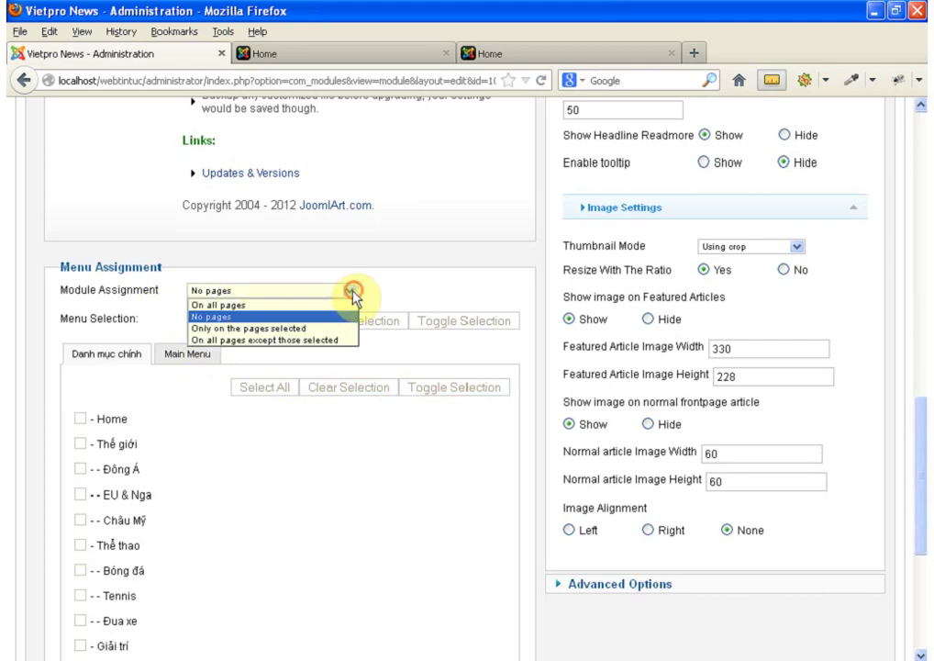
left_click(345, 329)
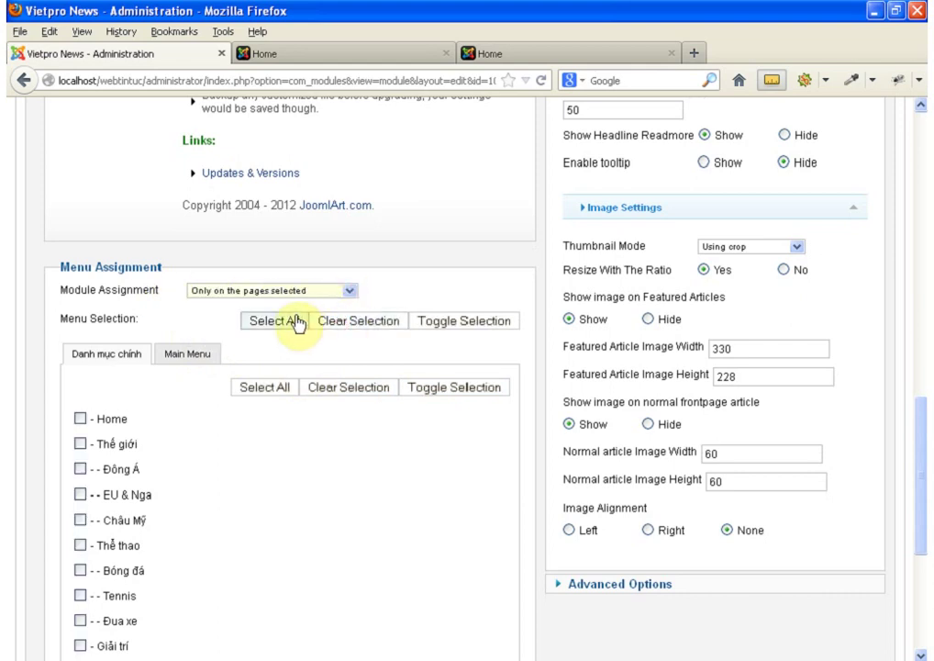
left_click(80, 418)
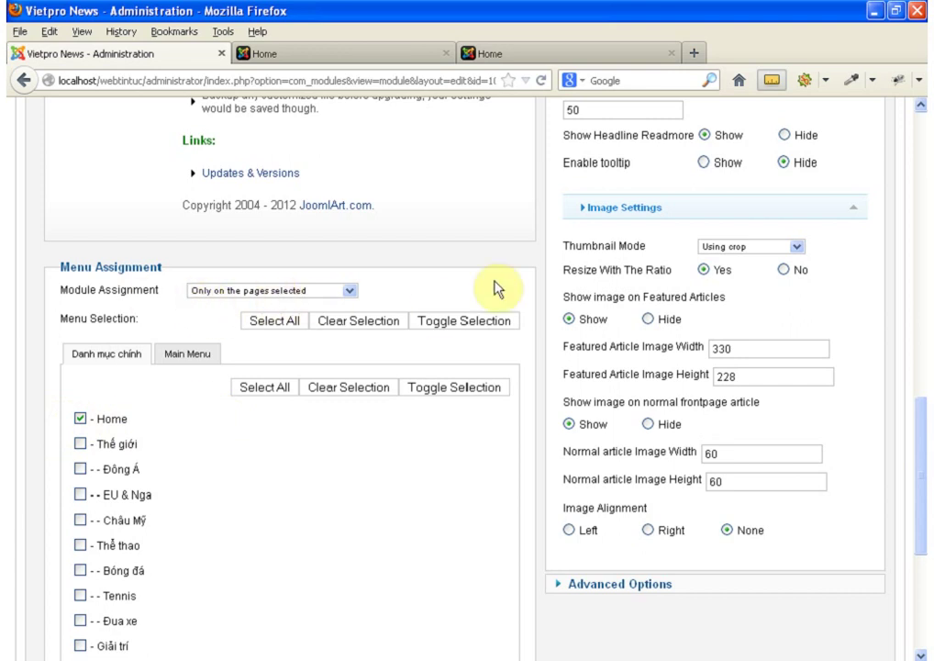
Step: Review the module's content settings and set Display Featured Articles to "Show only featured articles"
scroll(904, 286, "up", 5)
scroll(903, 286, "up", 5)
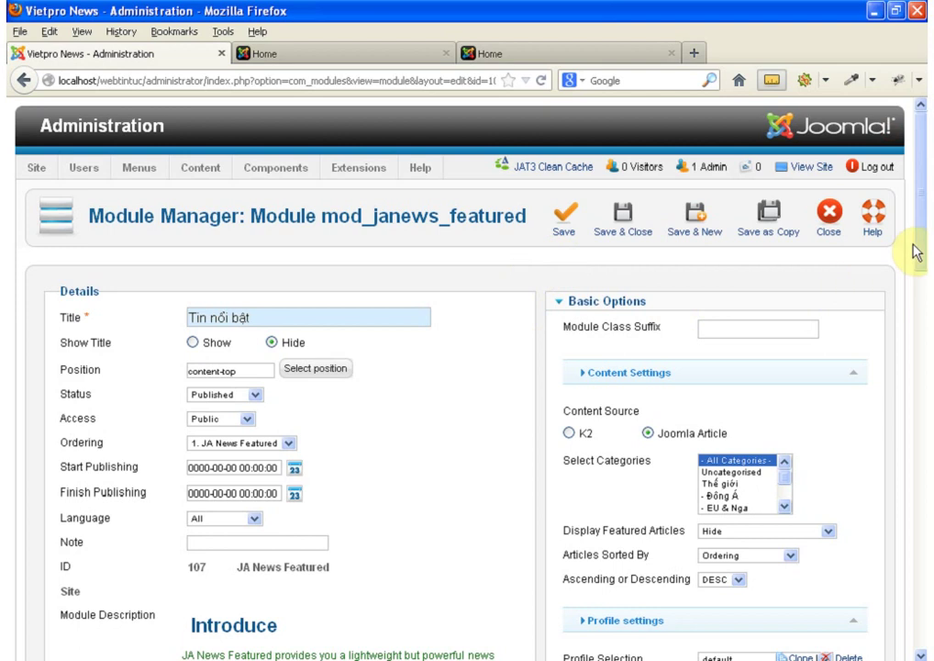
left_click_drag(920, 234, 924, 259)
scroll(918, 277, "up", 1)
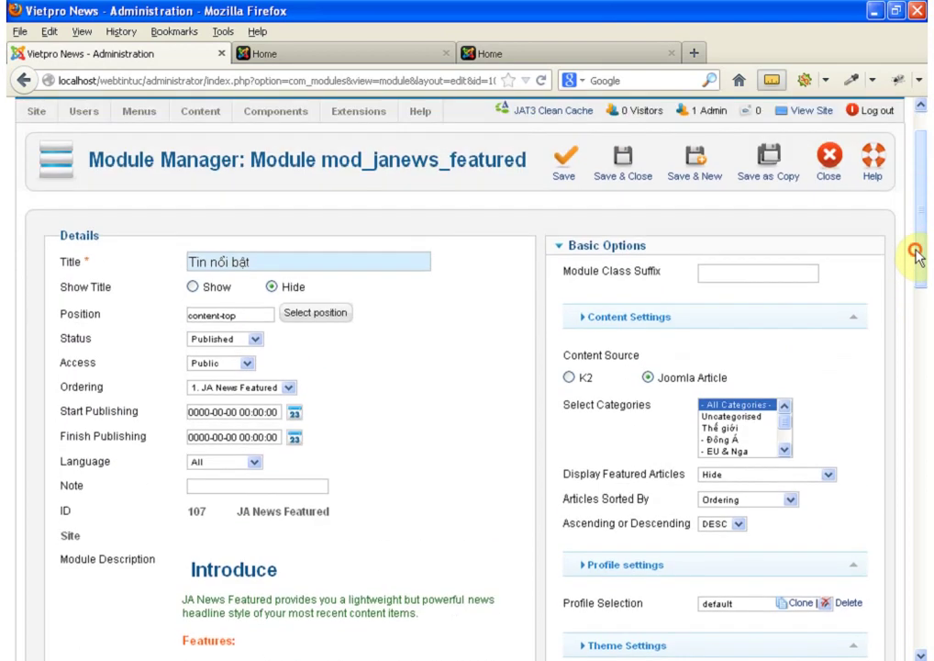
mouse_move(672, 282)
left_click_drag(921, 260, 920, 307)
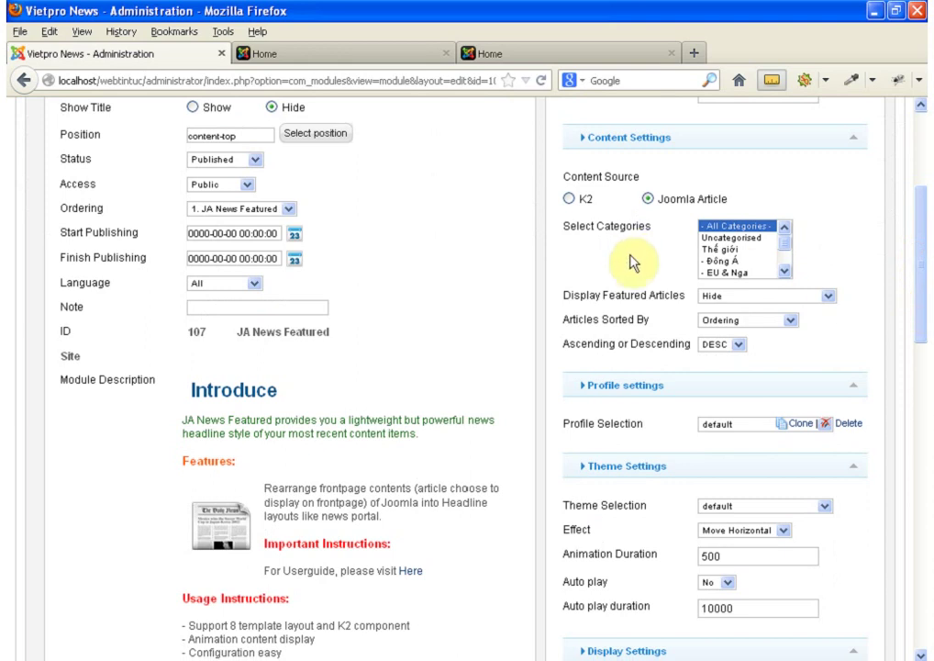
mouse_move(622, 233)
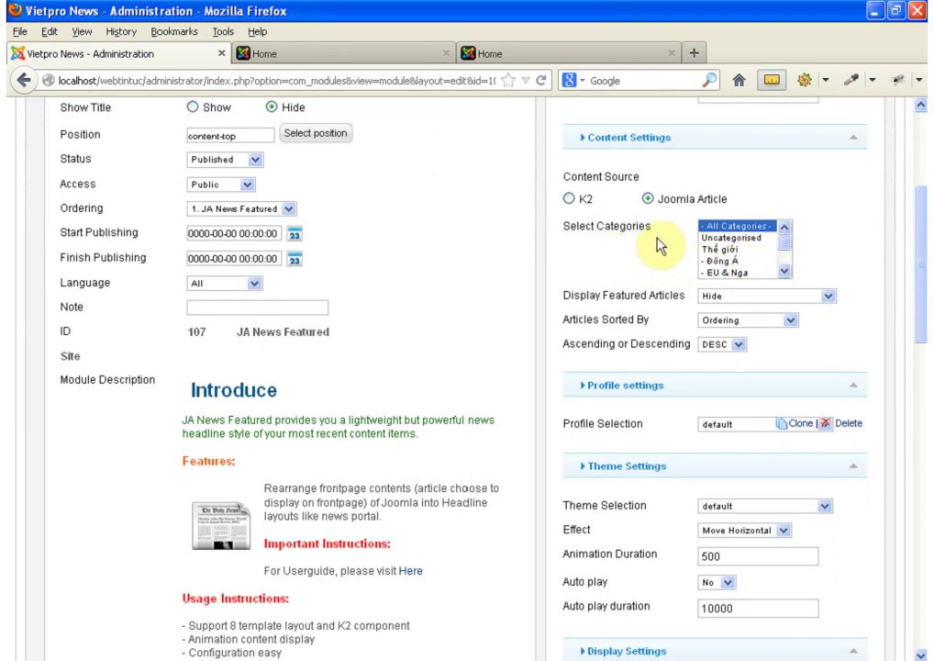
left_click_drag(786, 242, 715, 230)
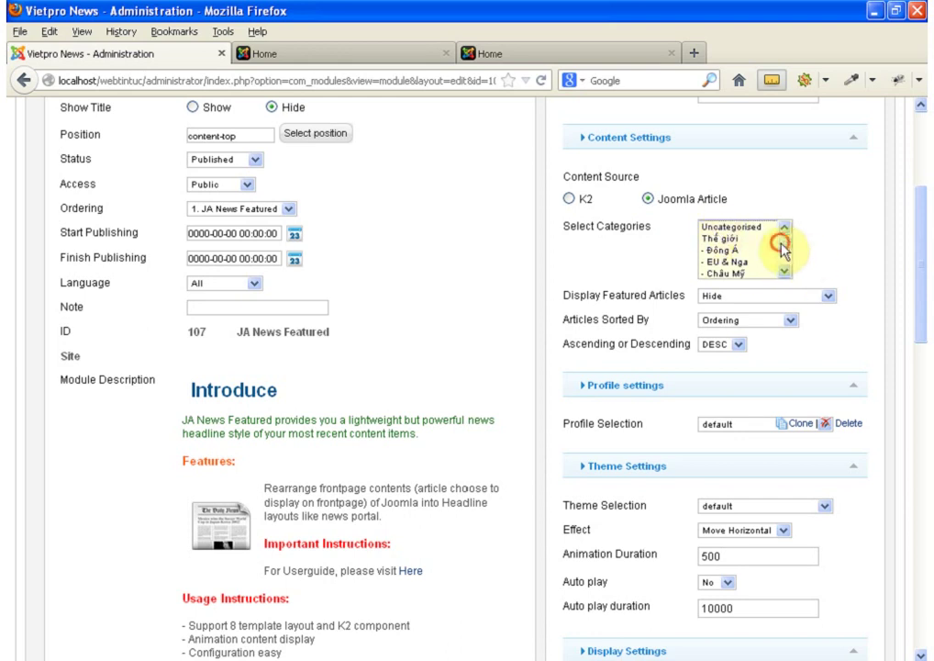
scroll(780, 246, "up", 1)
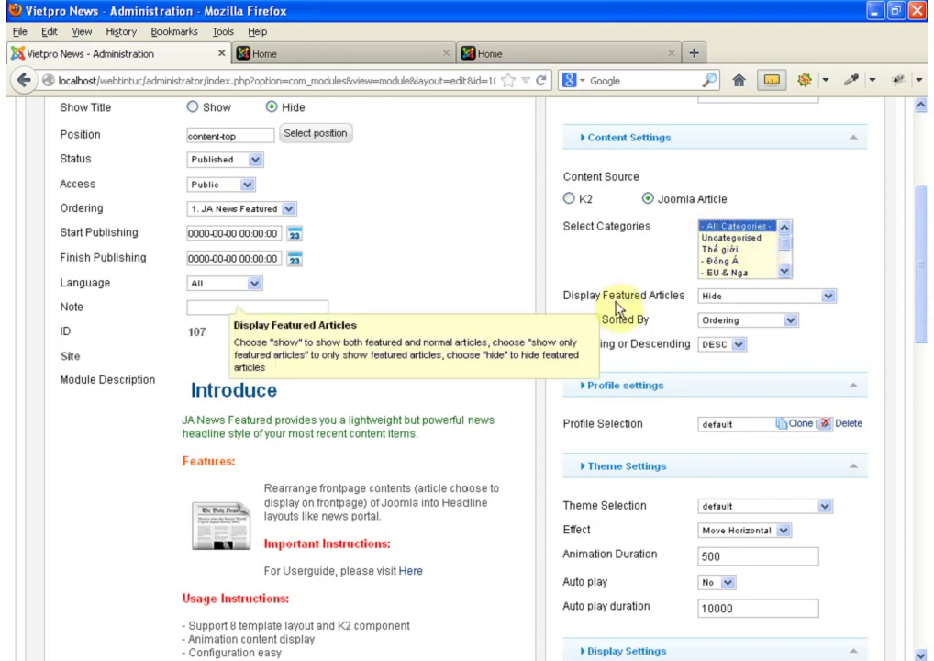
mouse_move(569, 306)
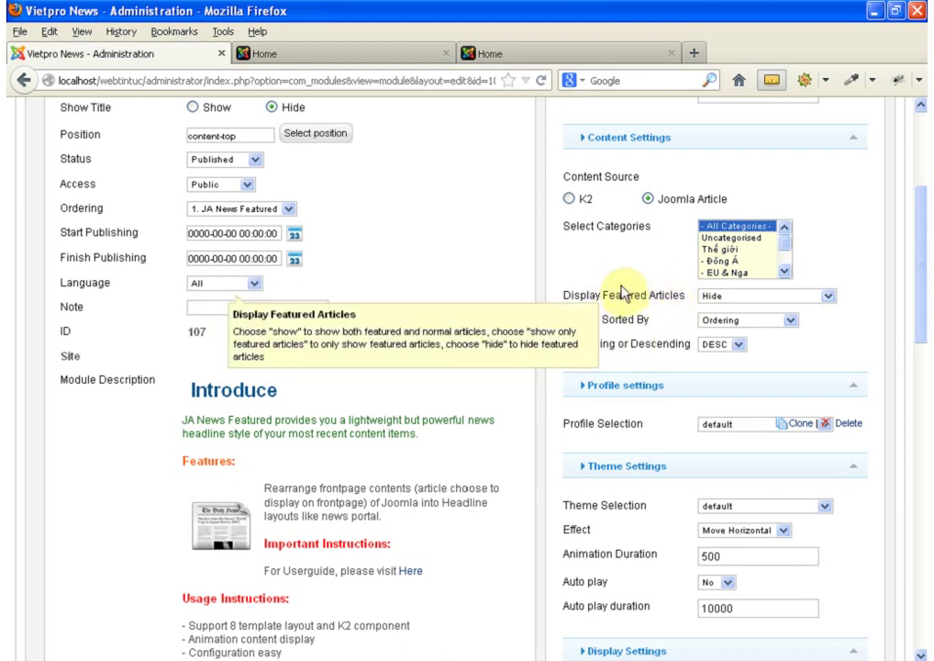
left_click(829, 297)
left_click(793, 323)
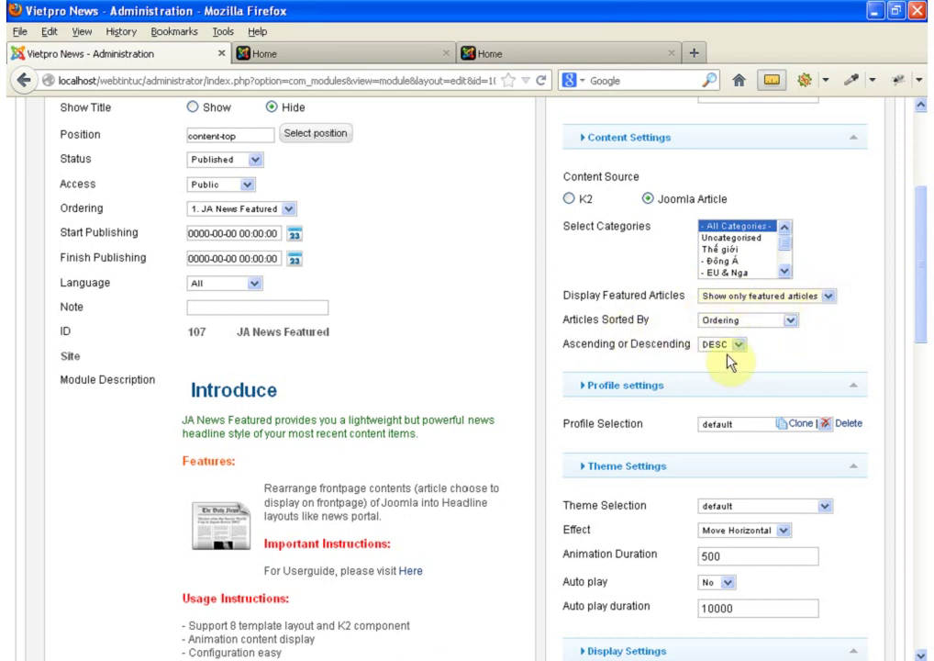
Step: Sort the module's articles by Date in DESC order
left_click(787, 321)
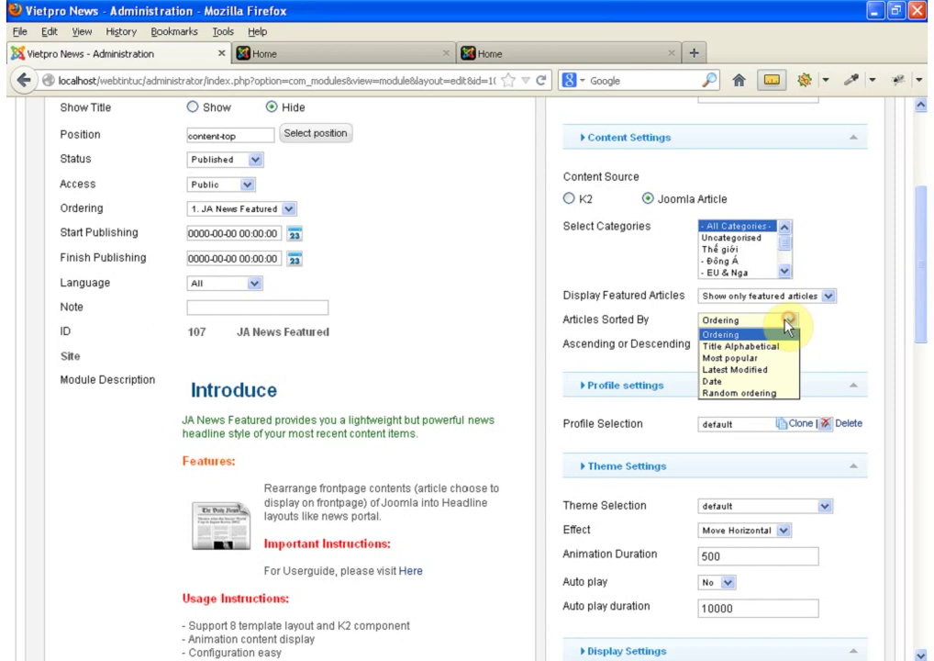
left_click(765, 382)
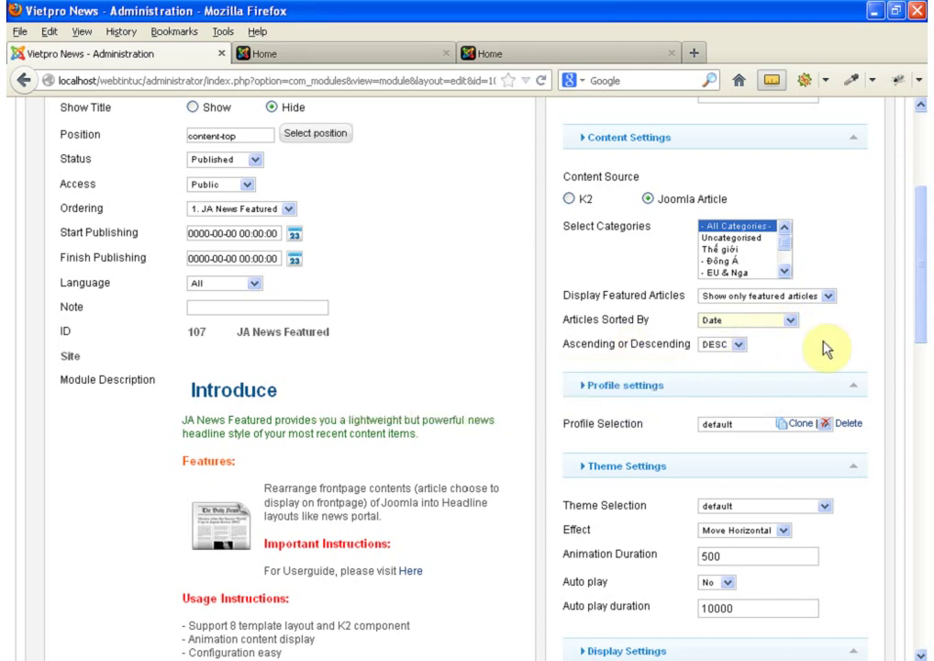
left_click(729, 347)
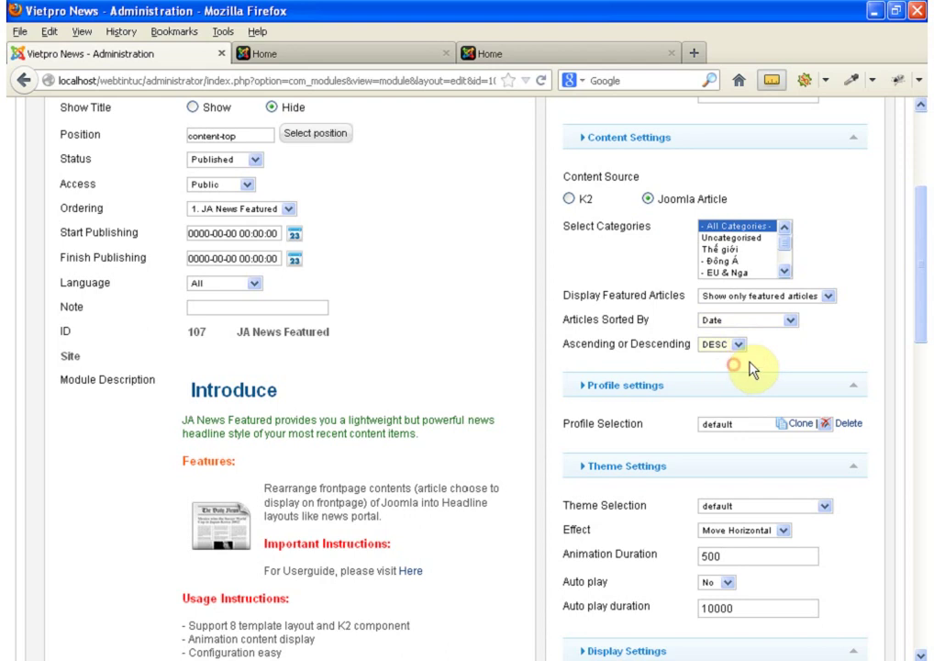
Step: Compare the demo and working home pages, and set the module's Theme Selection to telineiii
scroll(918, 328, "down", 2)
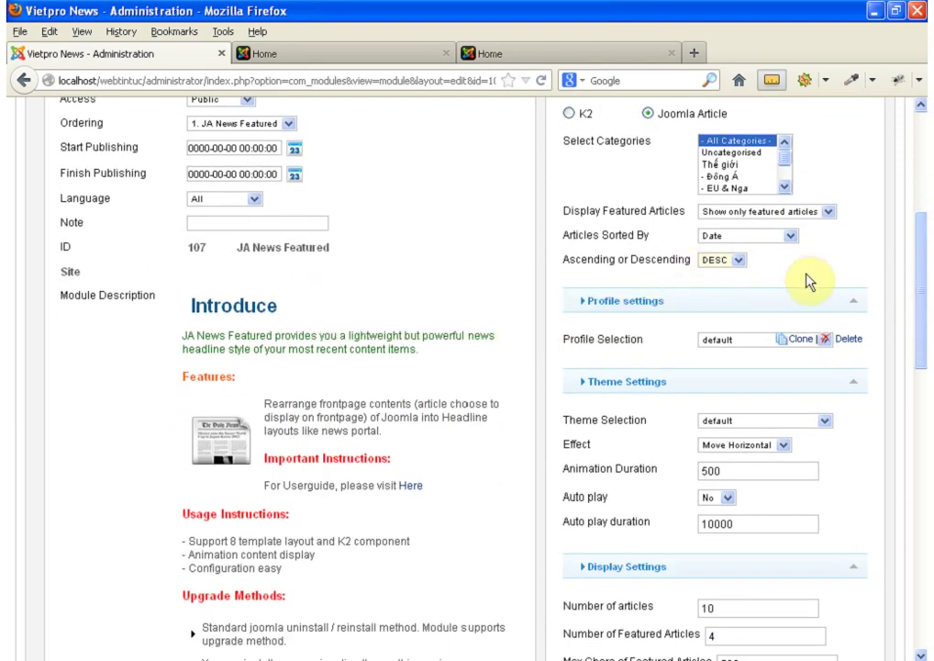
scroll(743, 289, "down", 2)
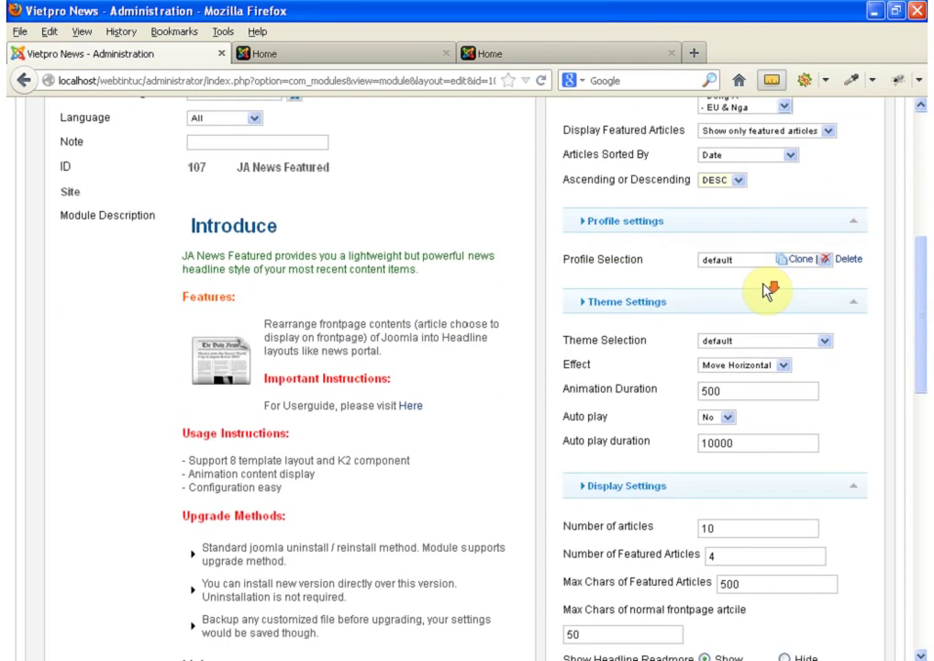
scroll(674, 283, "down", 2)
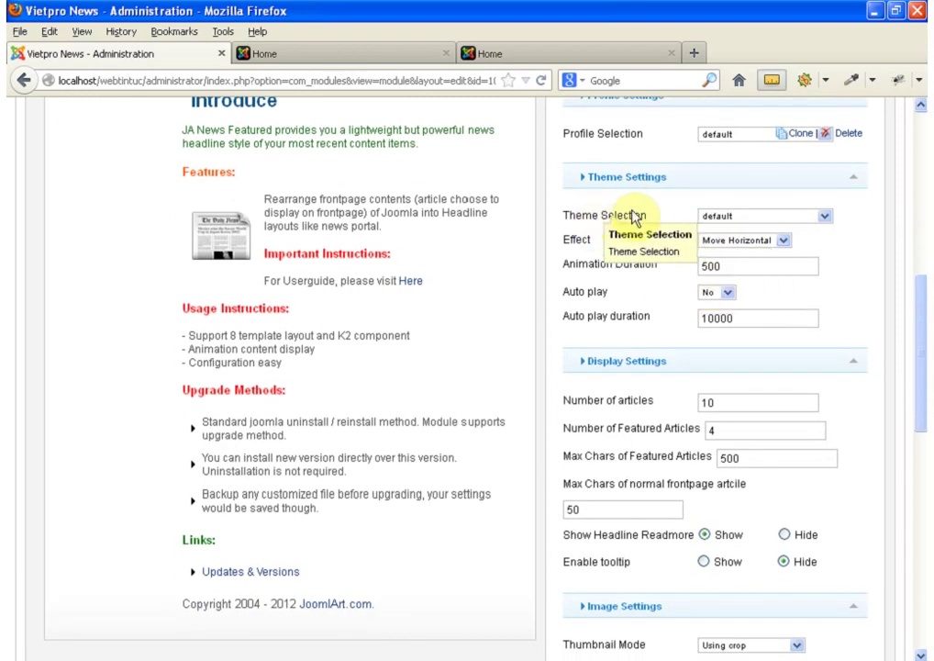
left_click(567, 53)
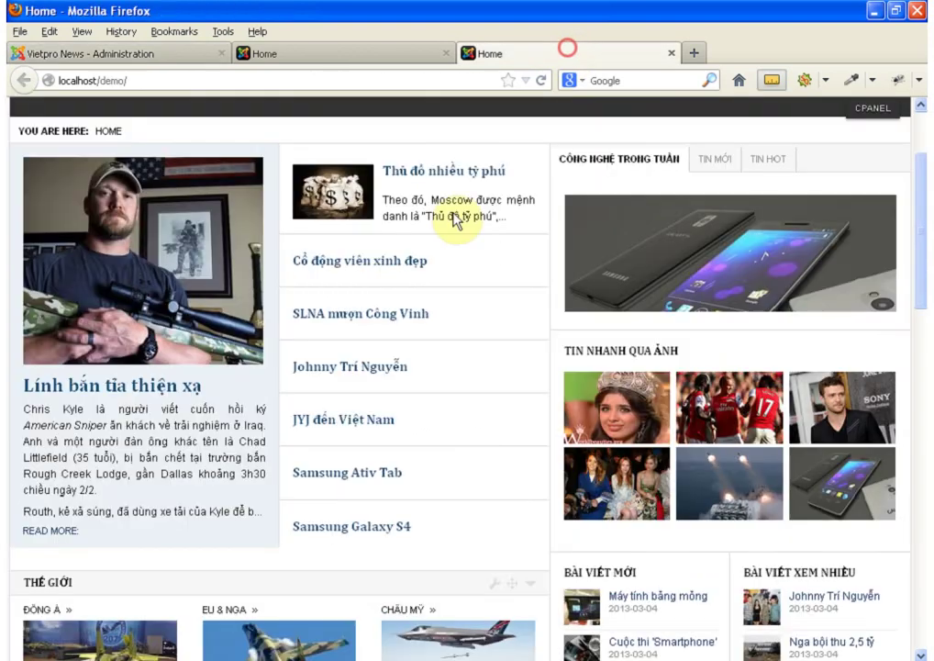
left_click(323, 55)
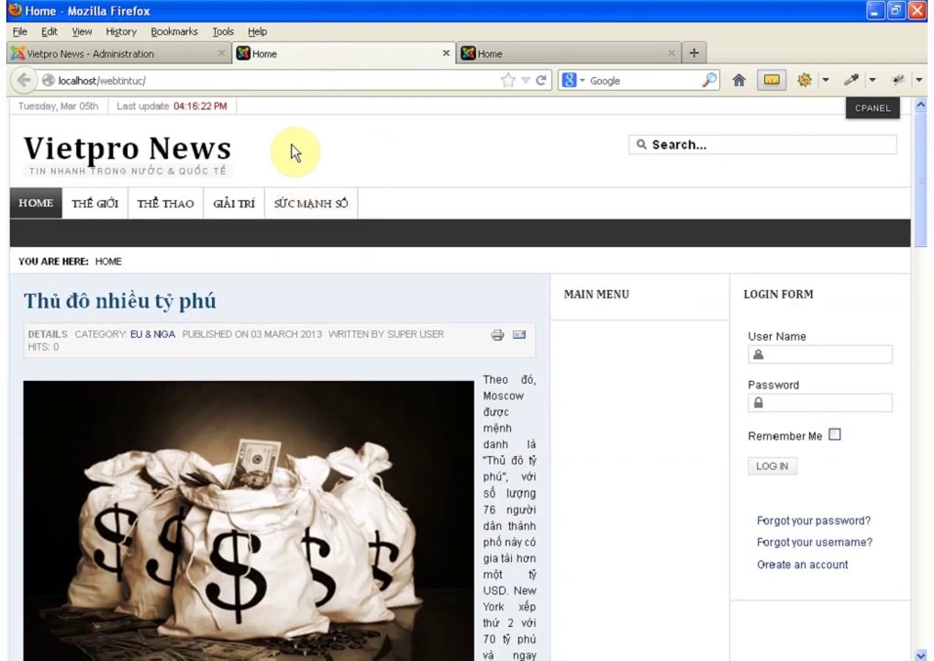
left_click(133, 53)
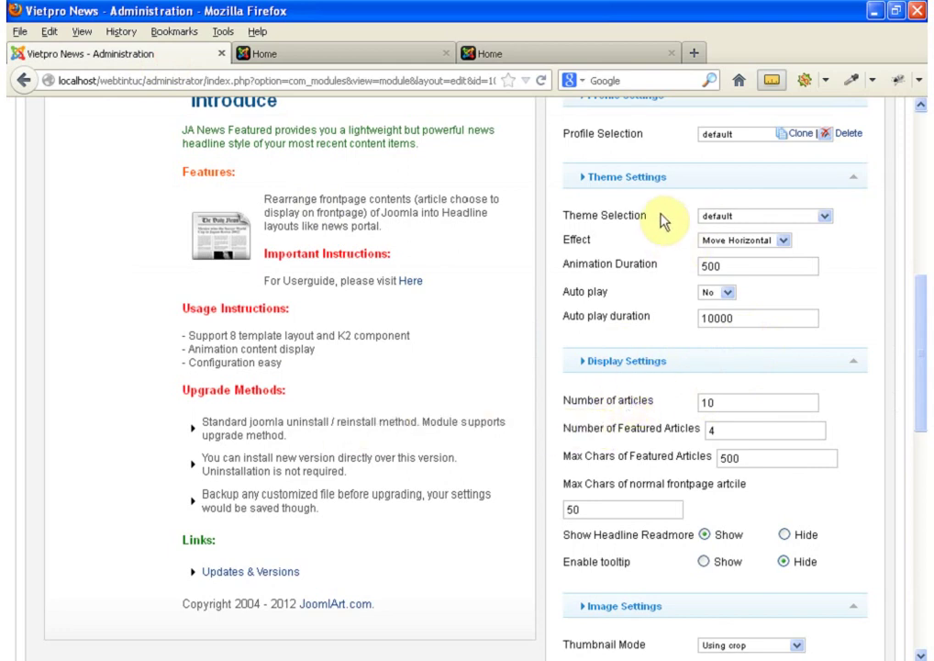
left_click(814, 218)
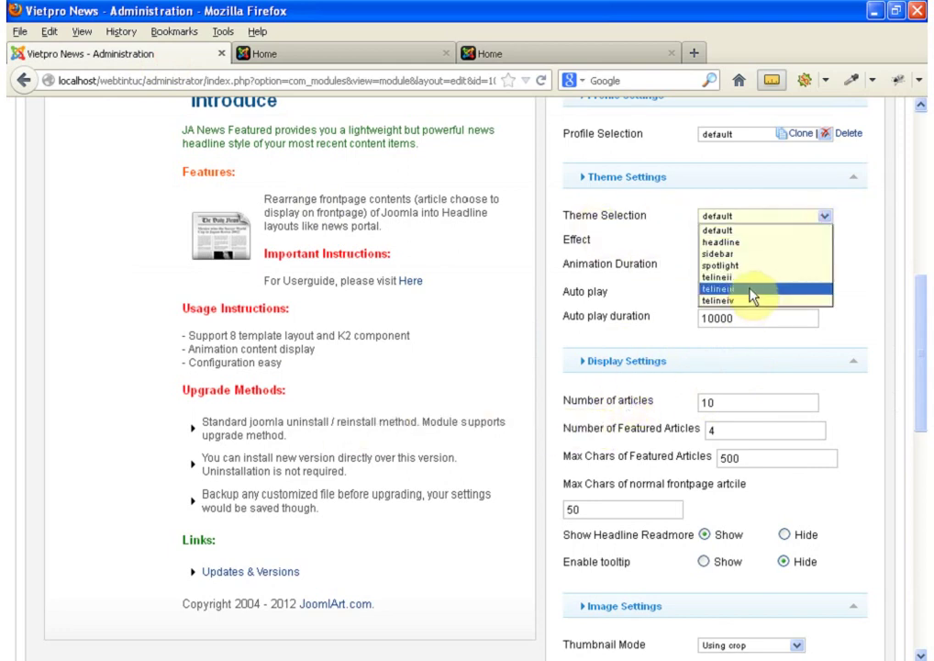
left_click(753, 291)
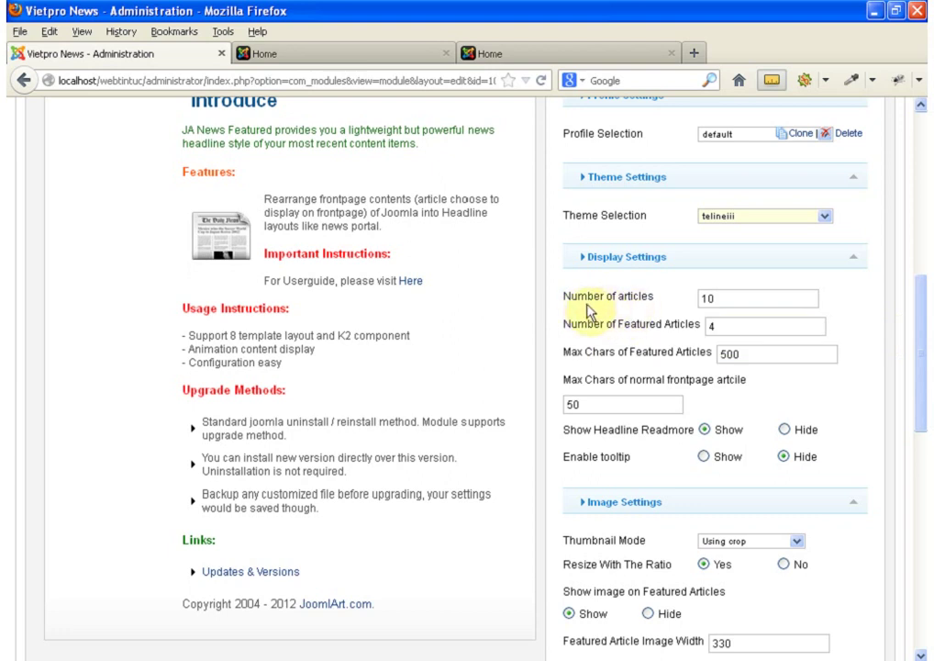
Step: Check the featured block on the demo home page and set Number of articles to 8
left_click(484, 53)
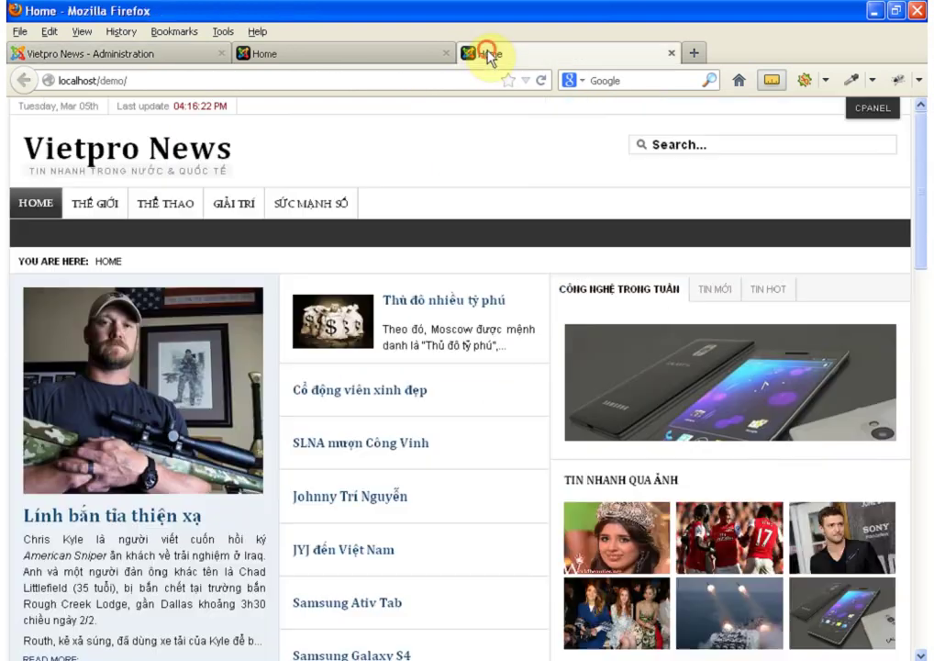
scroll(312, 275, "down", 2)
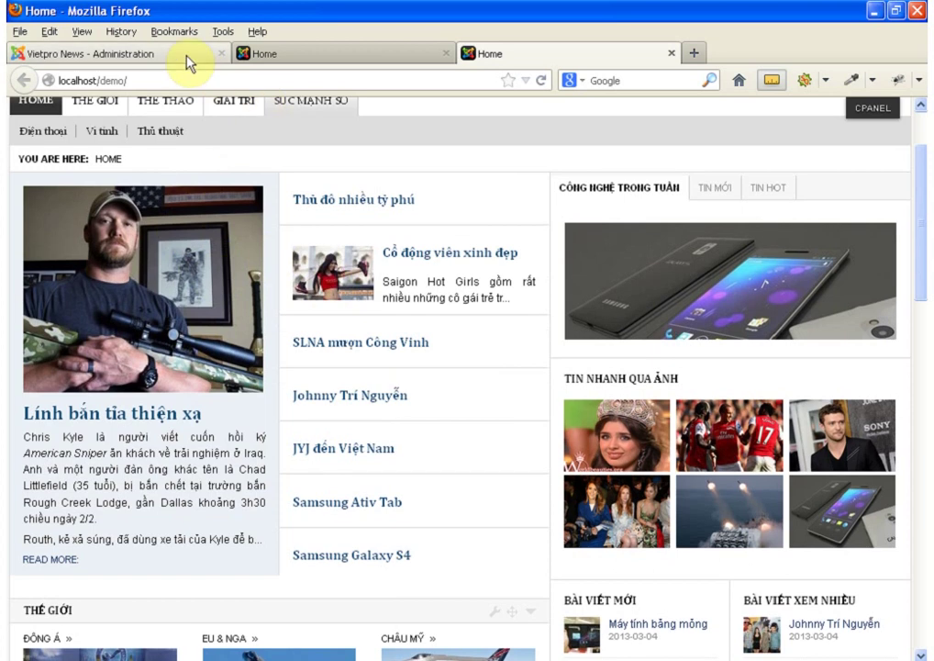
left_click(184, 53)
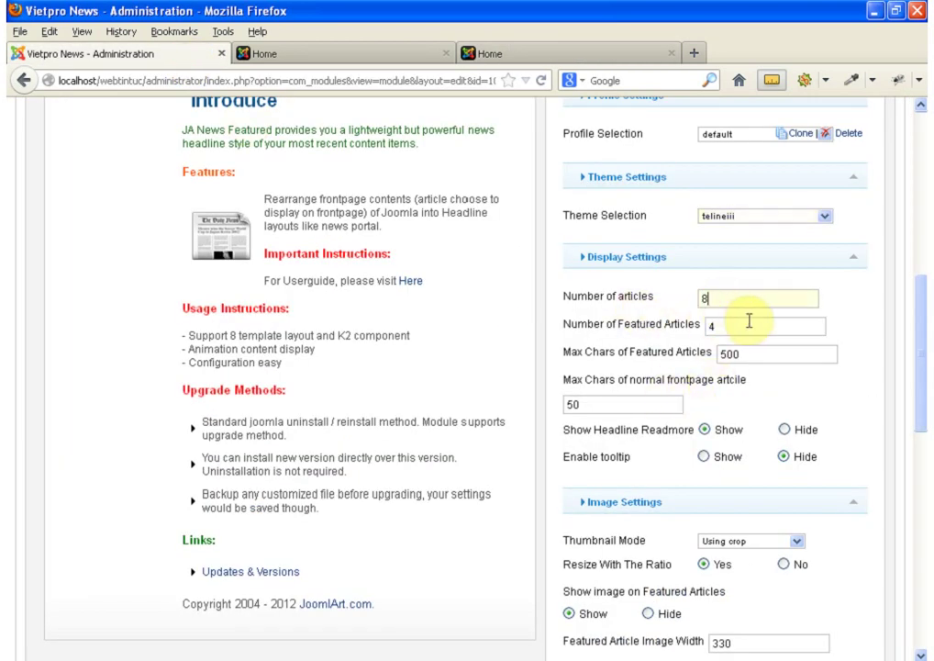
left_click(877, 303)
Step: Check the lead article on the demo home page and set Number of Featured Articles to 1
mouse_move(596, 329)
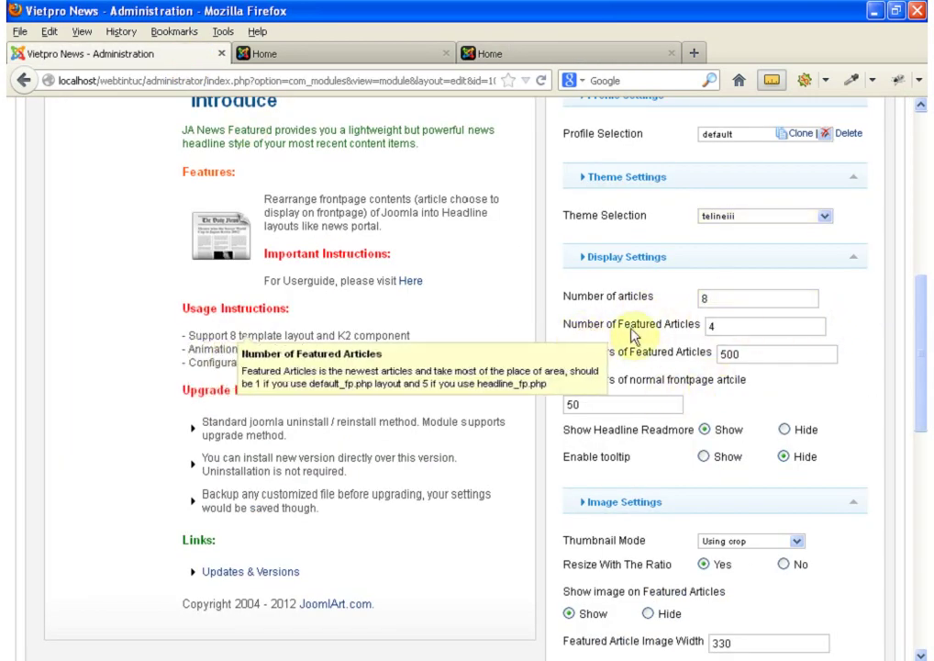
left_click(514, 52)
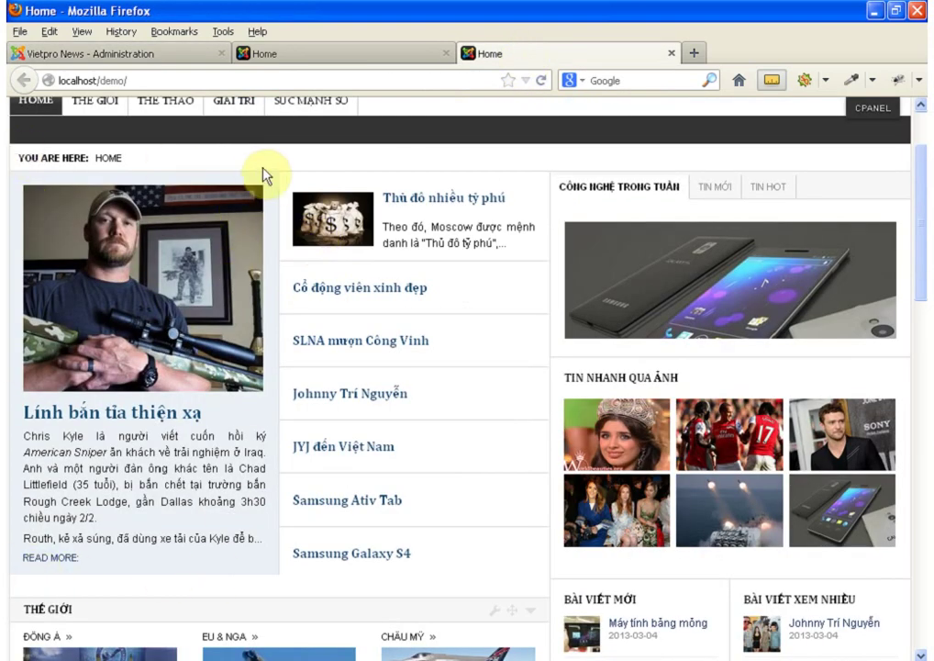
left_click(167, 80)
left_click(164, 55)
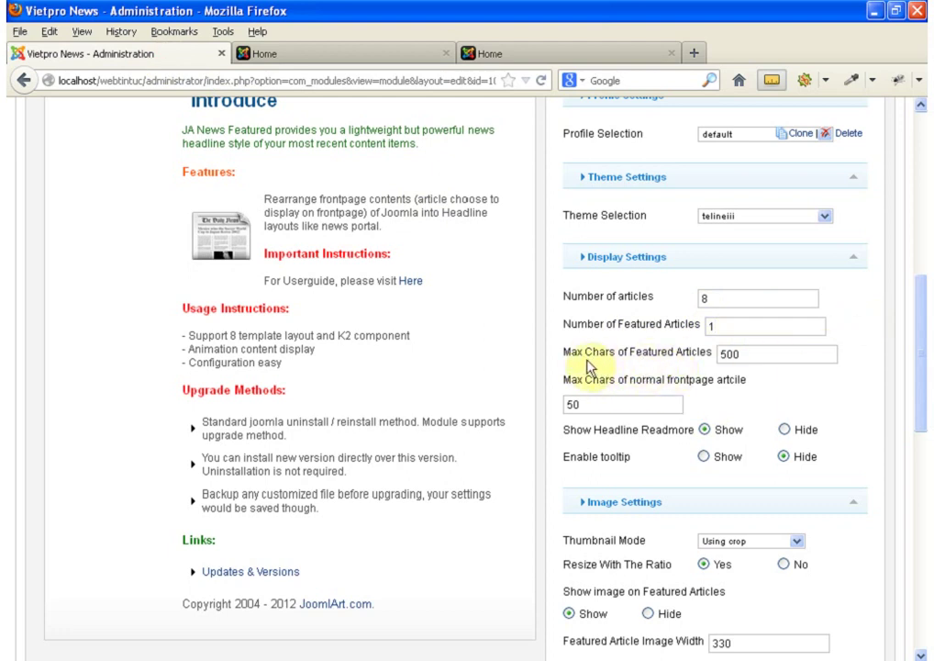
Step: Check the lead article's intro length on the demo home page and set Max Chars of Featured Articles to 280
mouse_move(667, 364)
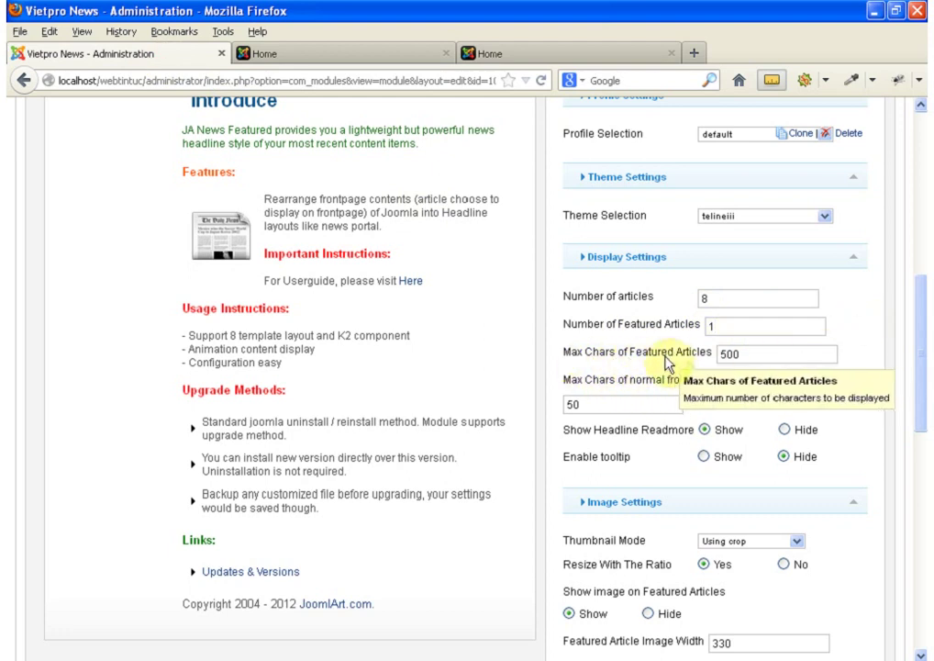
left_click(511, 60)
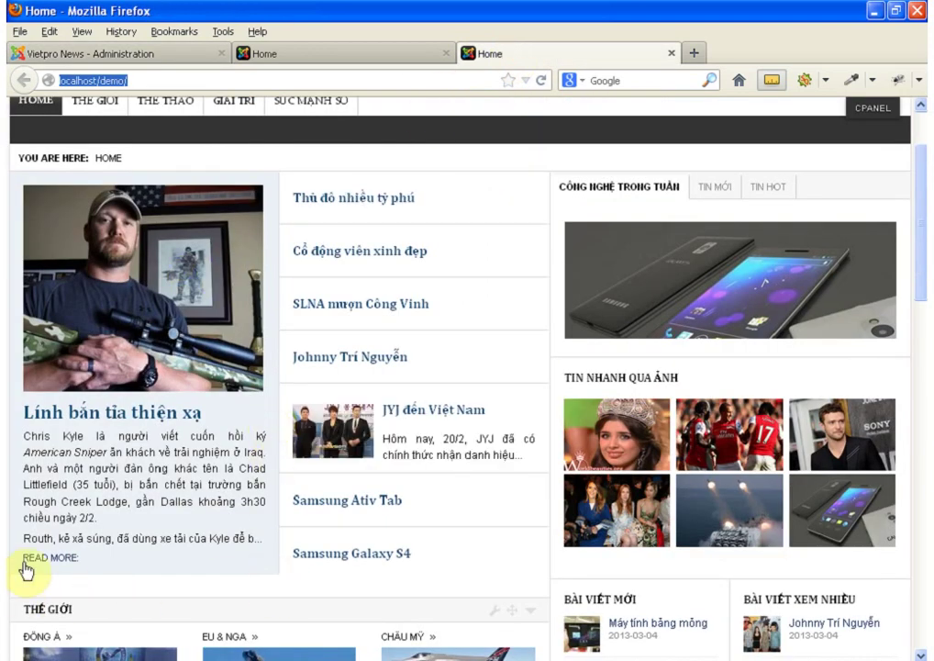
left_click(128, 53)
type("280")
left_click(820, 374)
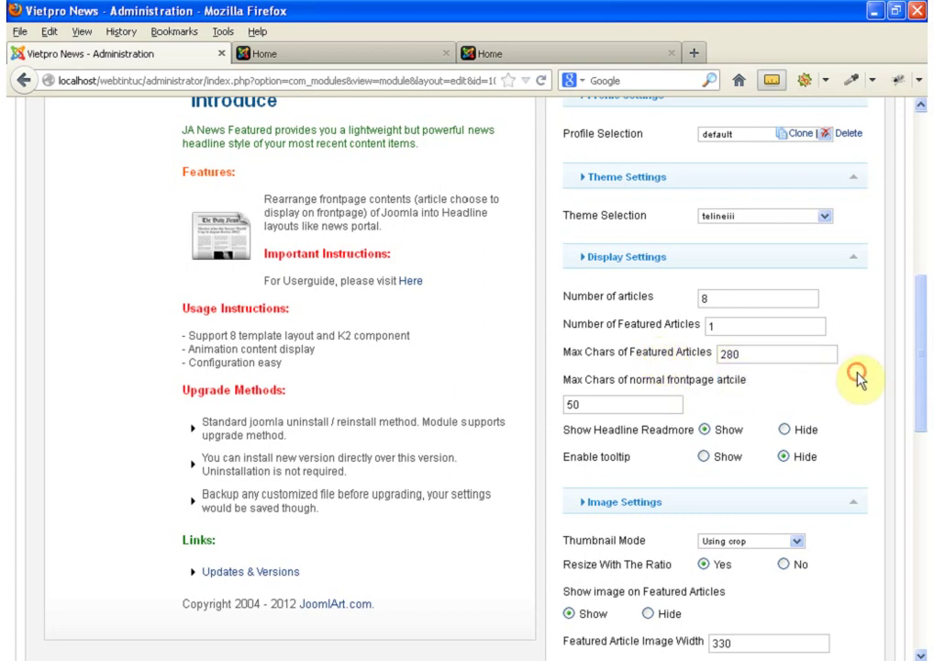
Step: Compare the normal-article character limit, headline read-more and tooltip options with the article list on the demo home page
scroll(665, 402, "down", 2)
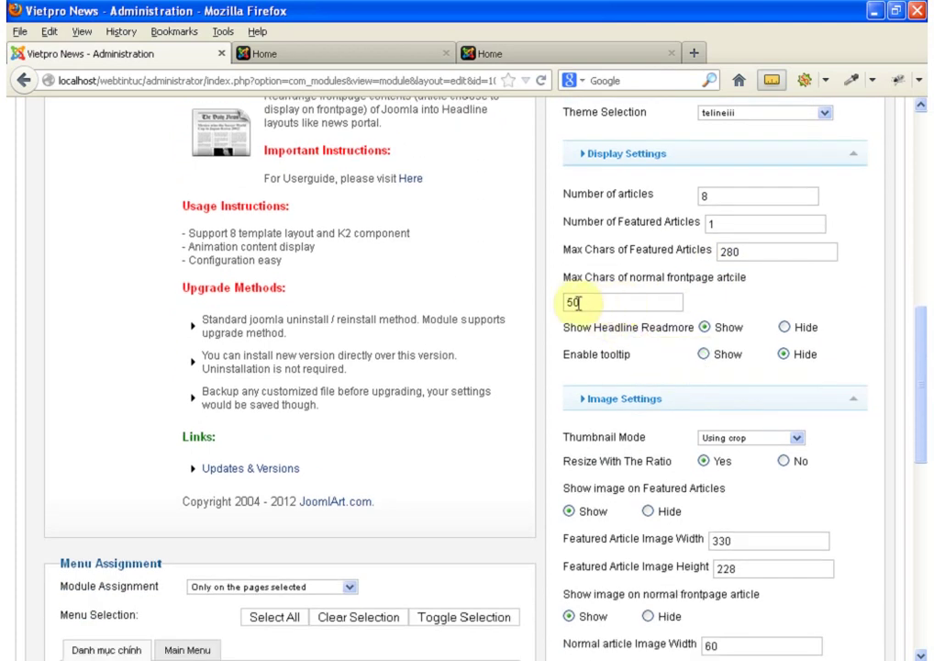
mouse_move(567, 290)
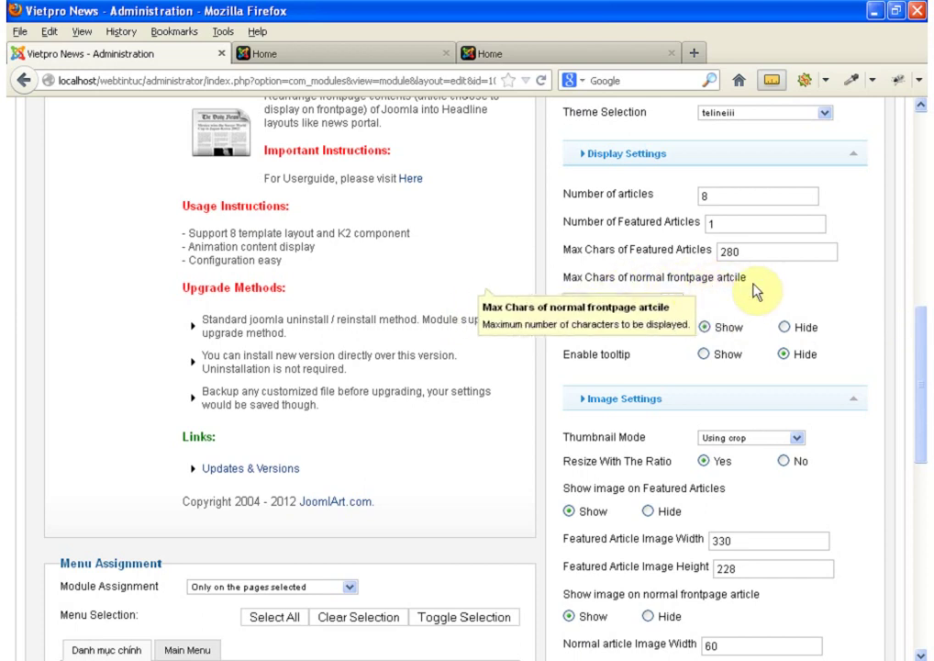
left_click(312, 61)
left_click(484, 54)
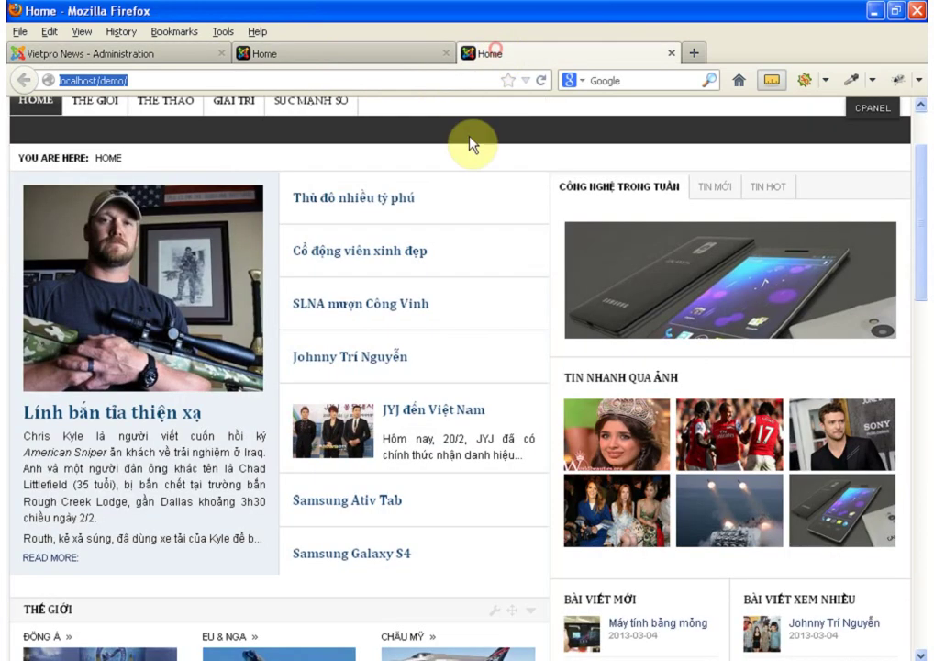
left_click(175, 53)
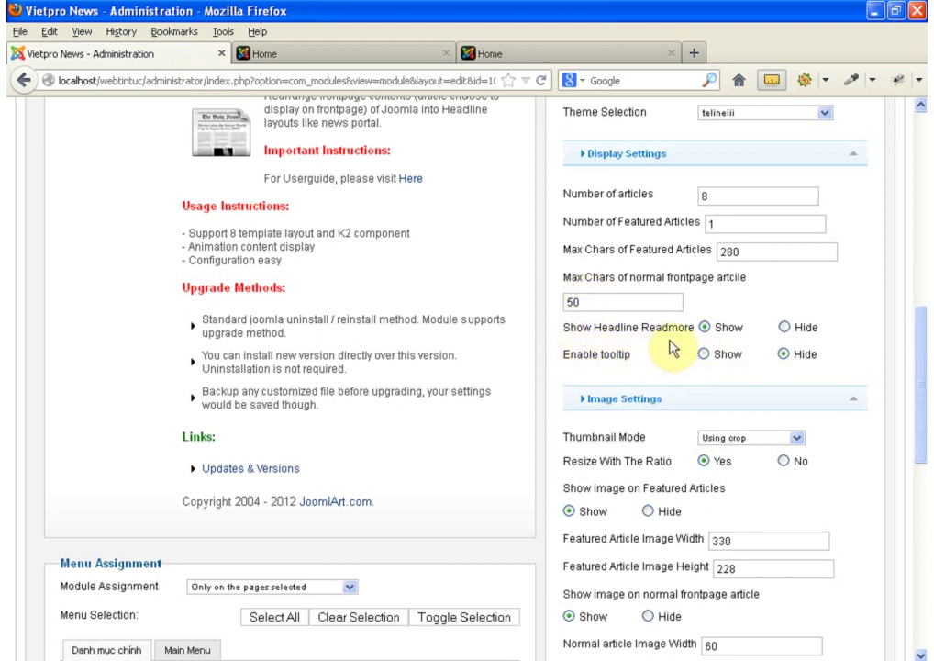
scroll(731, 335, "down", 2)
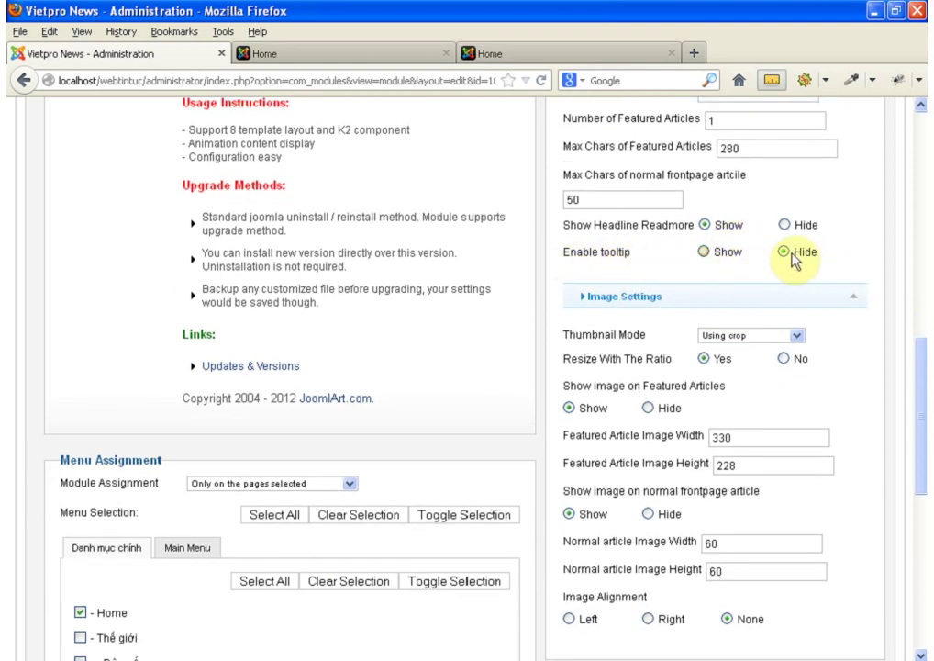
left_click(398, 51)
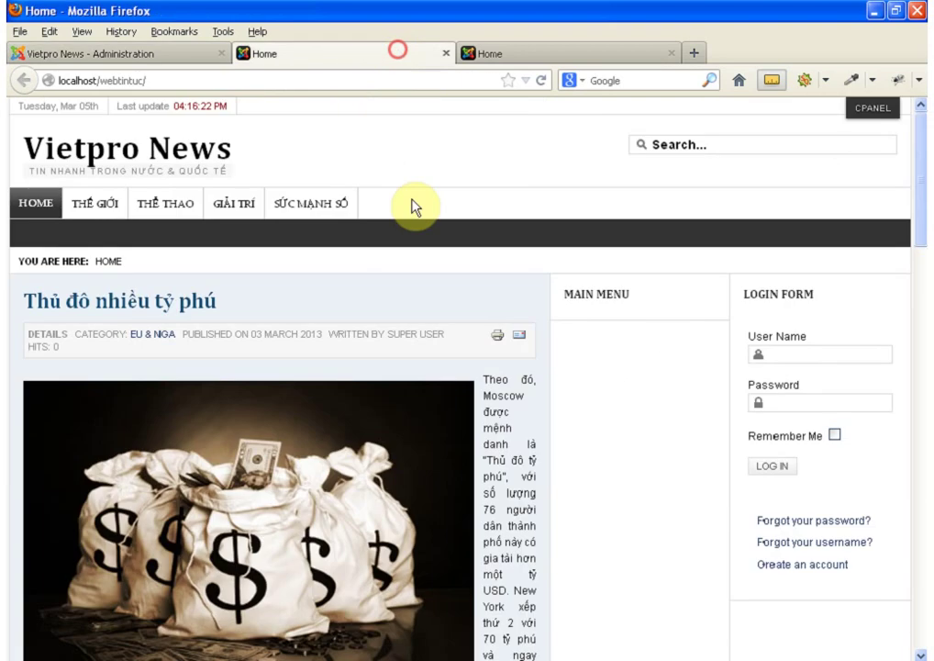
left_click(521, 51)
mouse_move(386, 285)
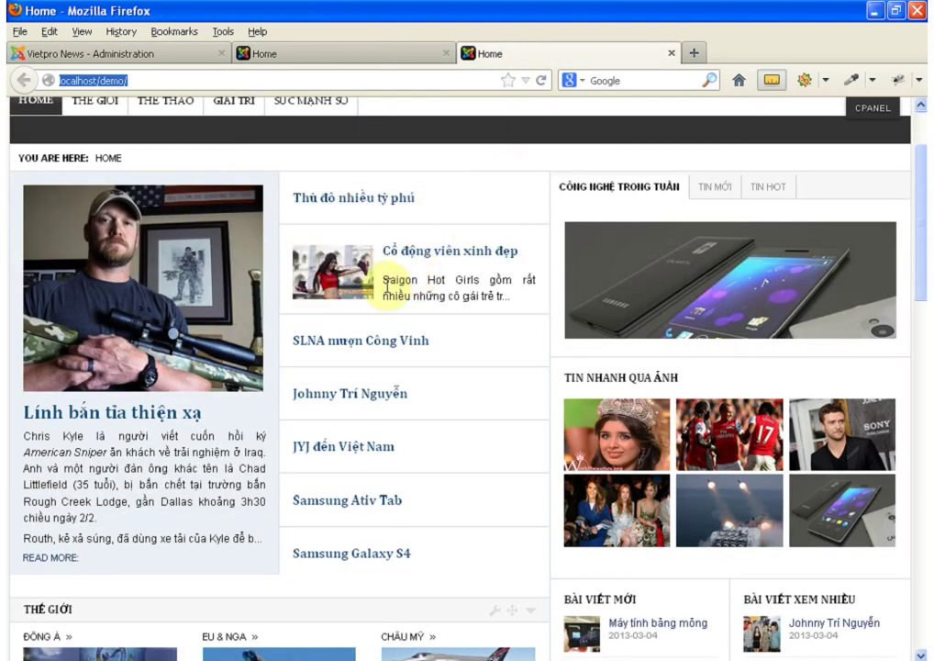
mouse_move(418, 451)
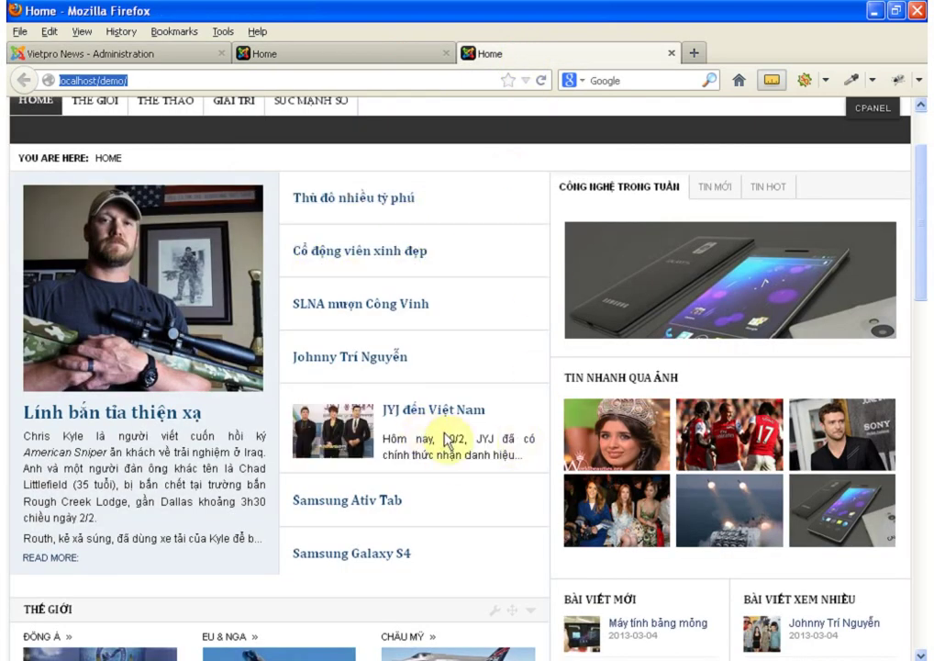
mouse_move(437, 289)
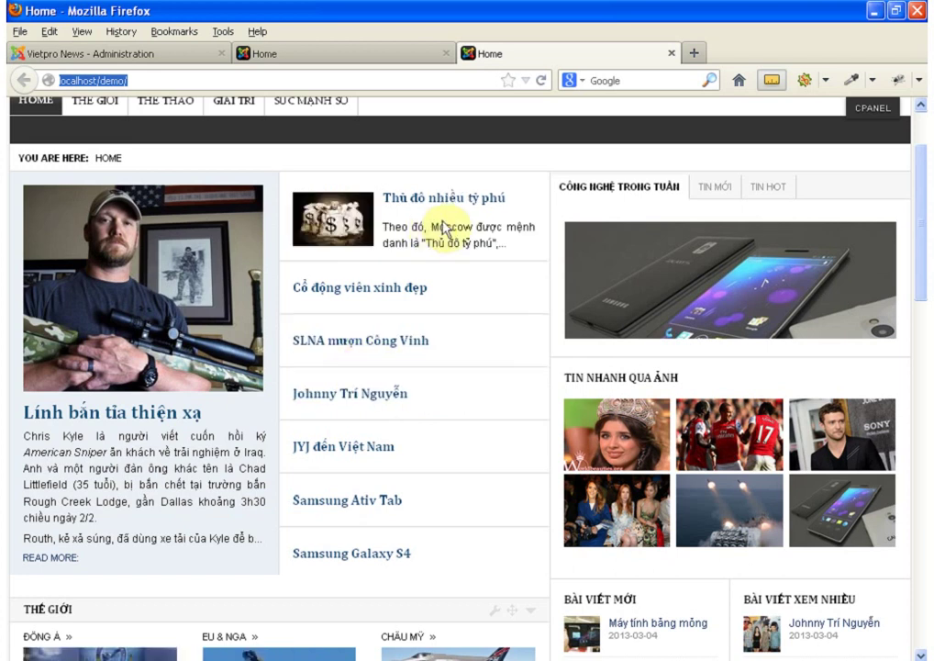
Step: Review the module's image settings for featured and normal articles against the images on the demo home page
left_click(187, 53)
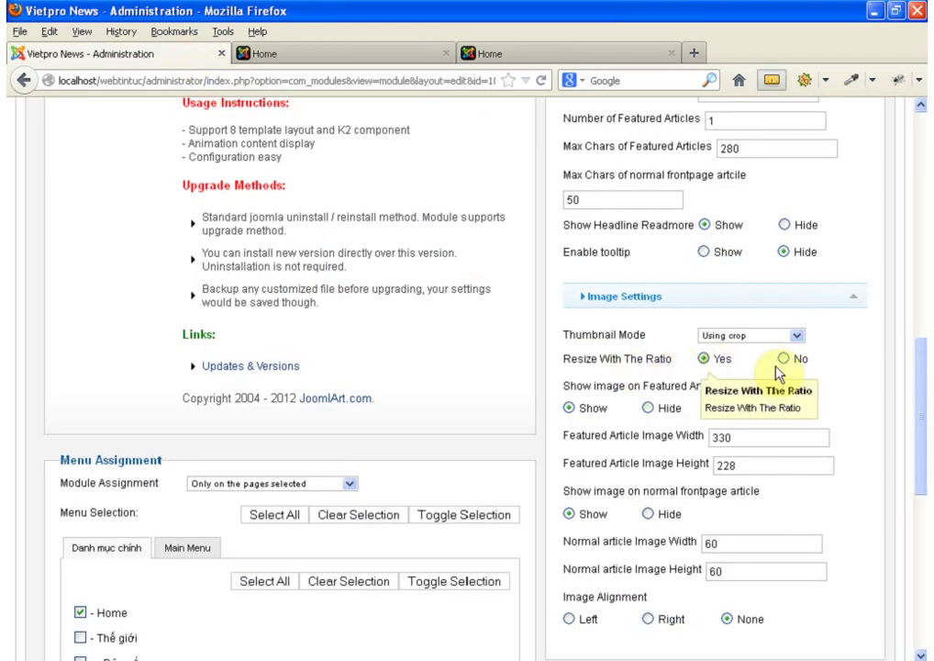
scroll(839, 360, "down", 2)
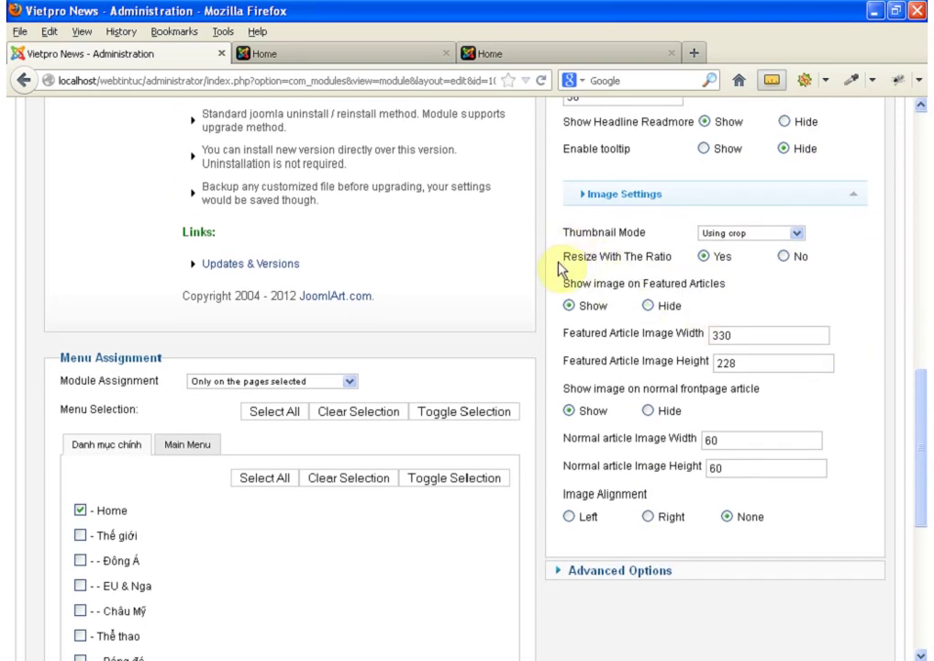
scroll(562, 266, "down", 2)
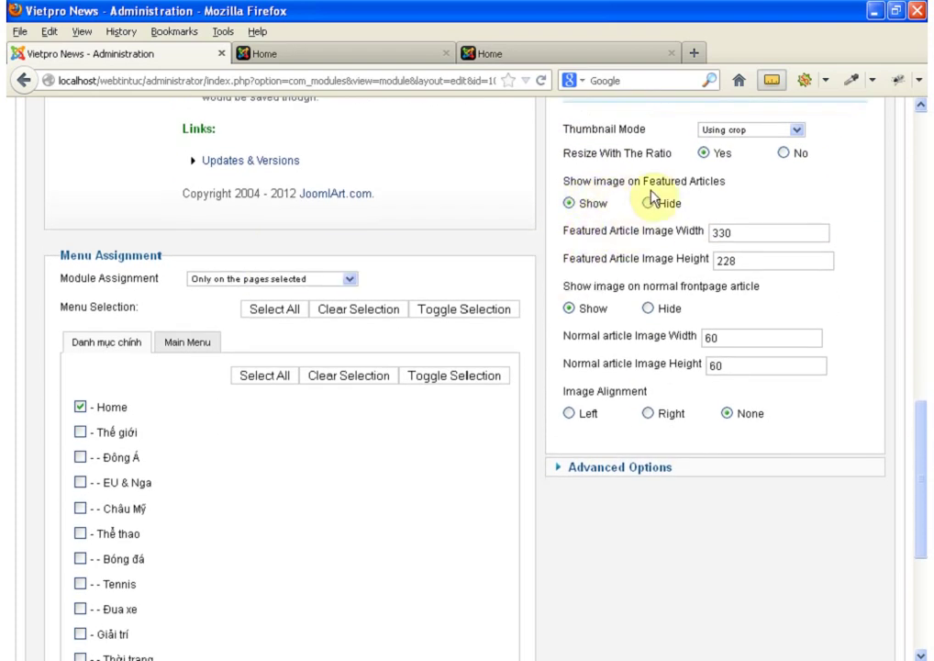
left_click(482, 54)
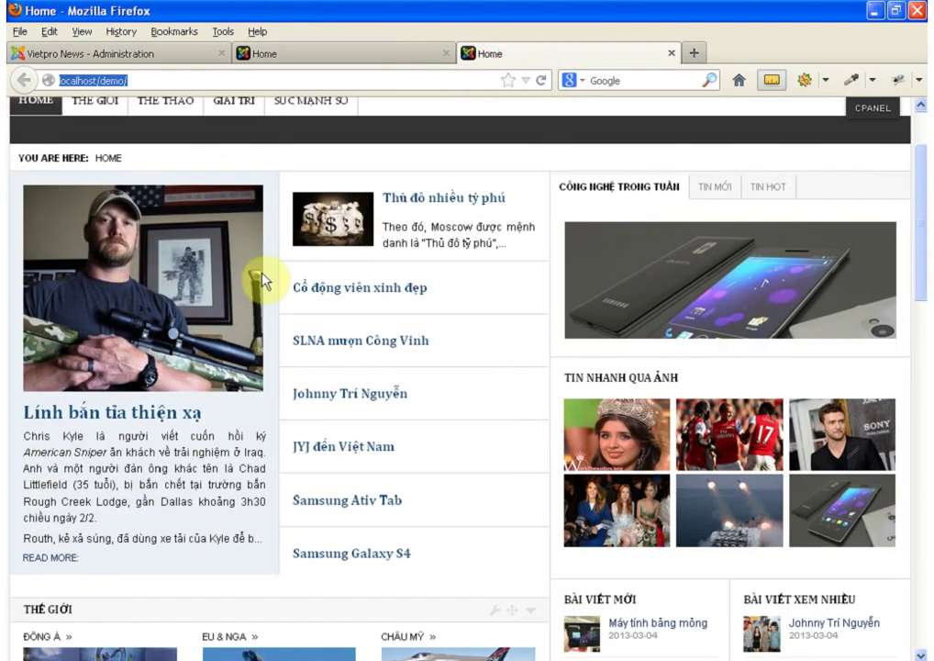
left_click(86, 48)
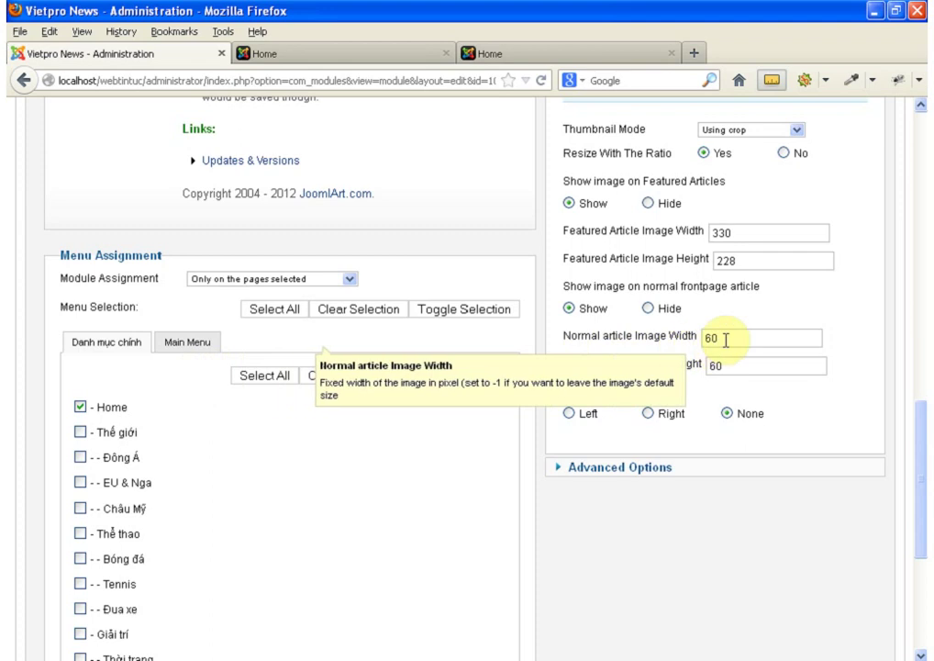
scroll(642, 358, "up", 2)
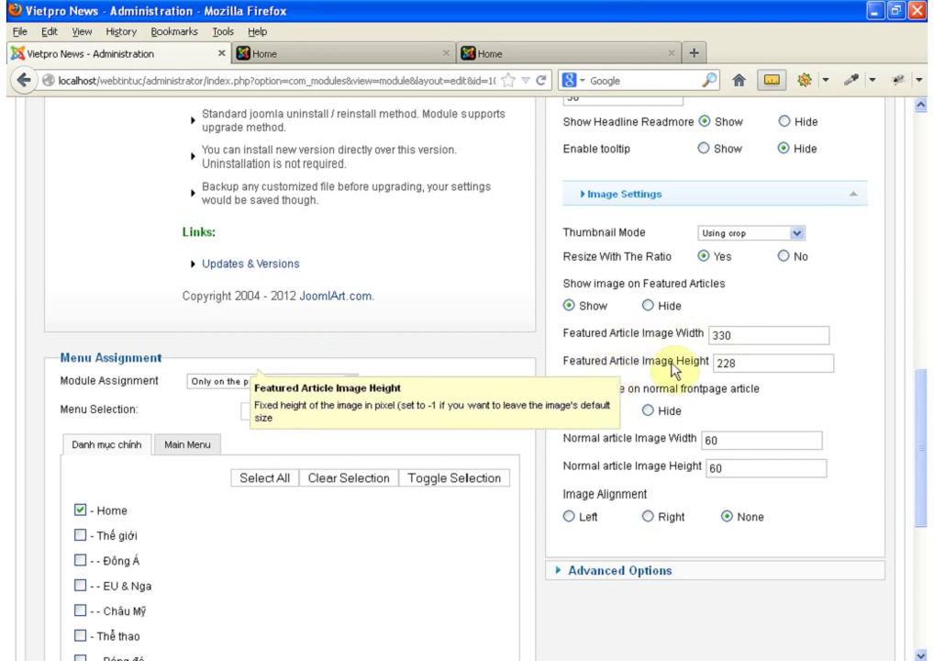
Step: Measure the width and height of the lead article's image on the demo home page with MeasureIt
left_click(497, 55)
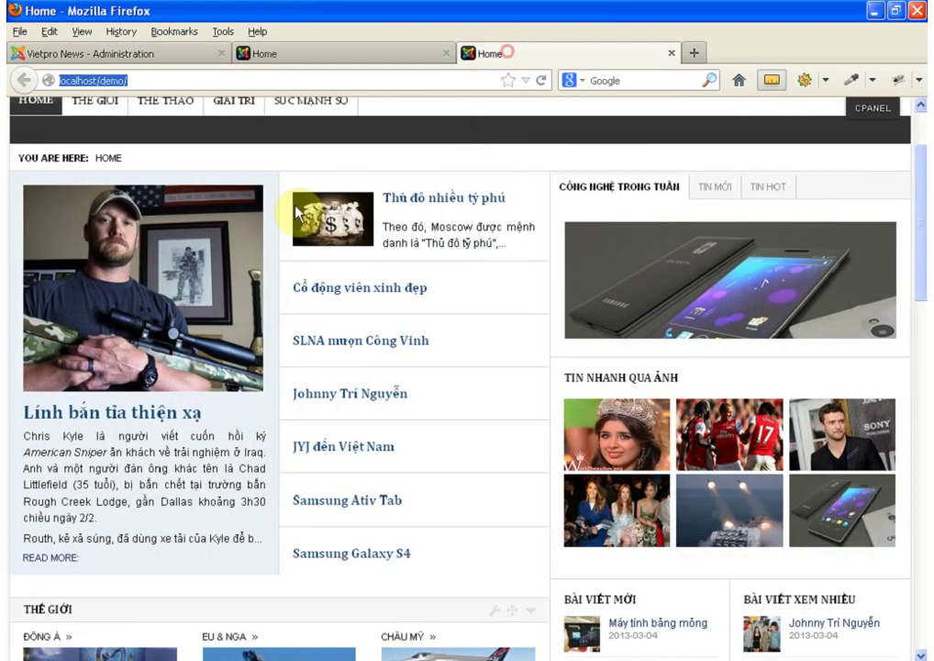
left_click(774, 81)
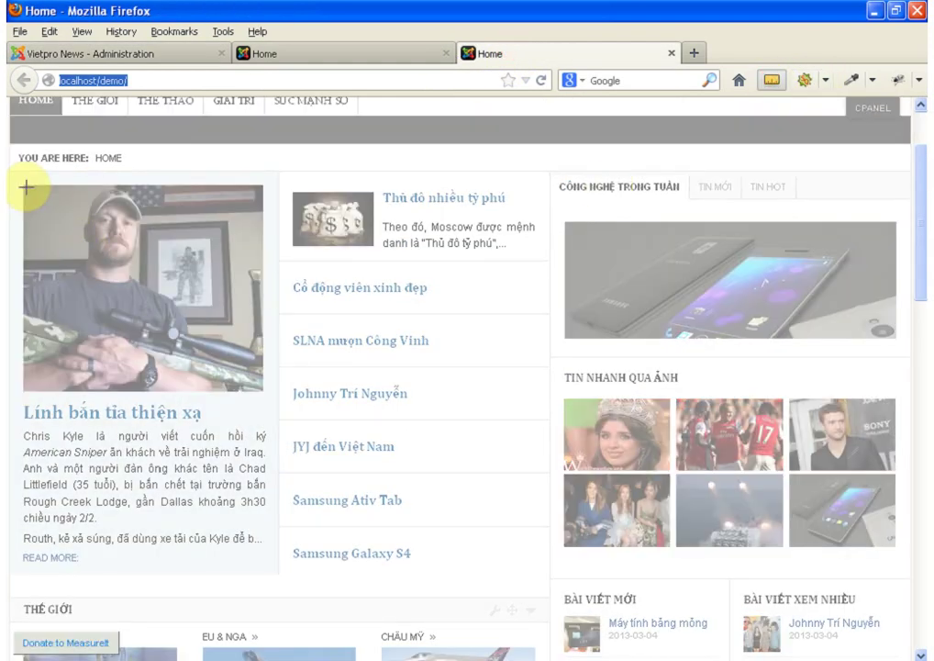
left_click_drag(23, 186, 263, 390)
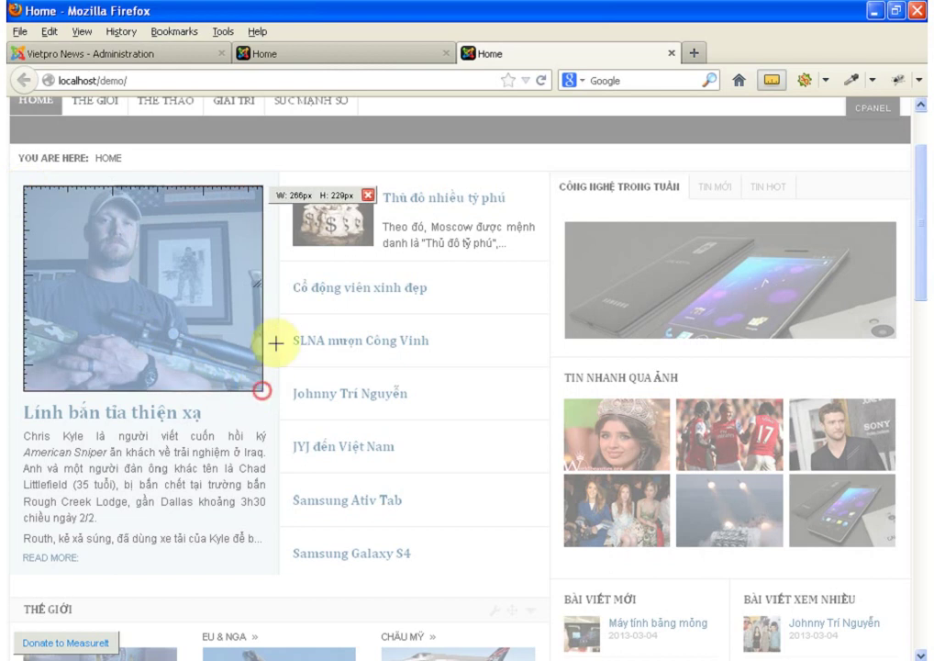
left_click_drag(263, 390, 263, 390)
left_click(367, 194)
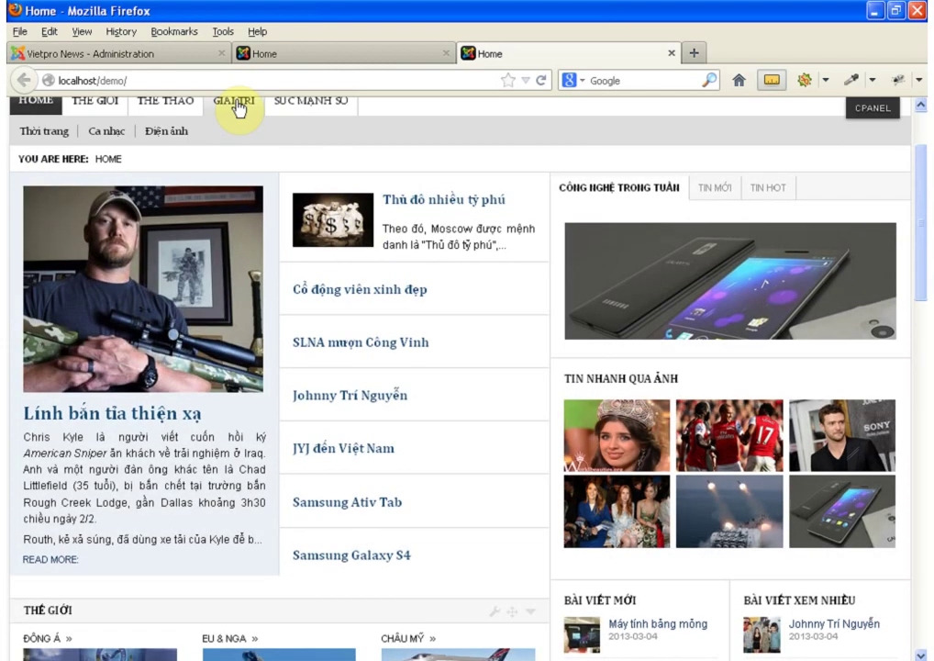
Step: Set the module's Featured Article Image Width to 266 and Featured Article Image Height to 230
left_click(172, 54)
double_click(742, 337)
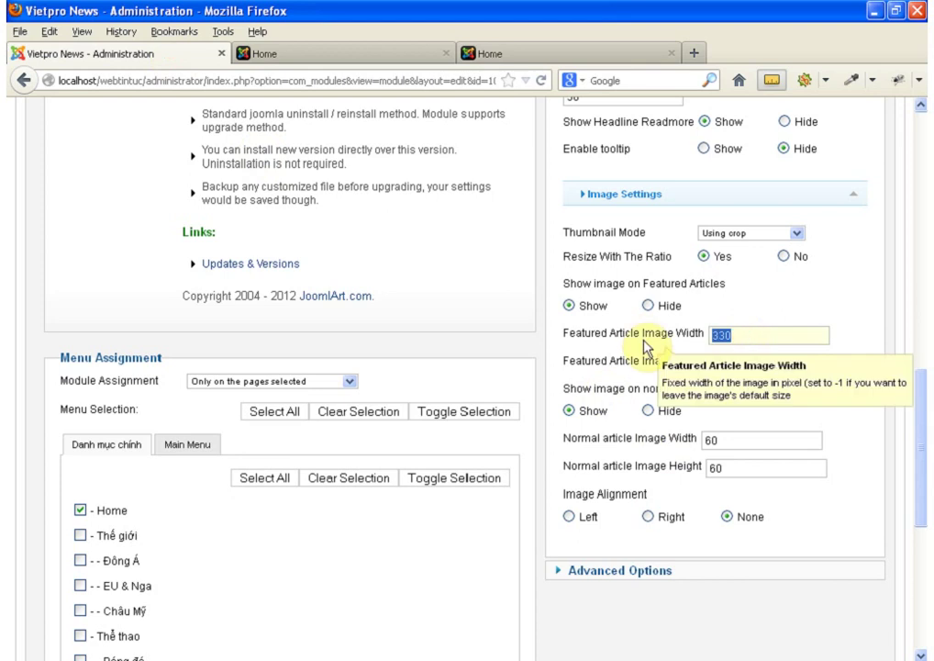
type("266")
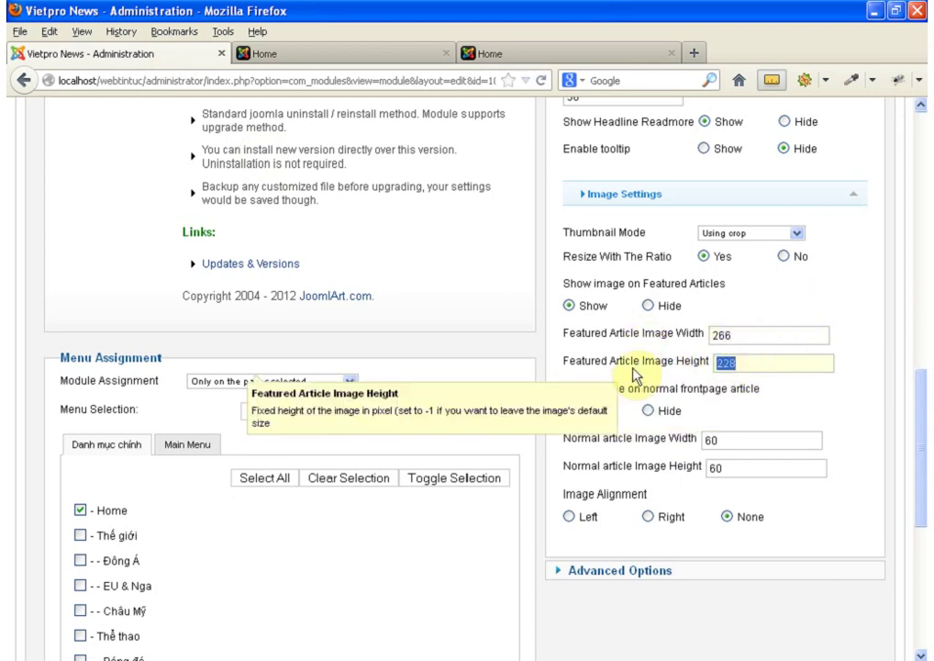
type("230")
left_click(853, 294)
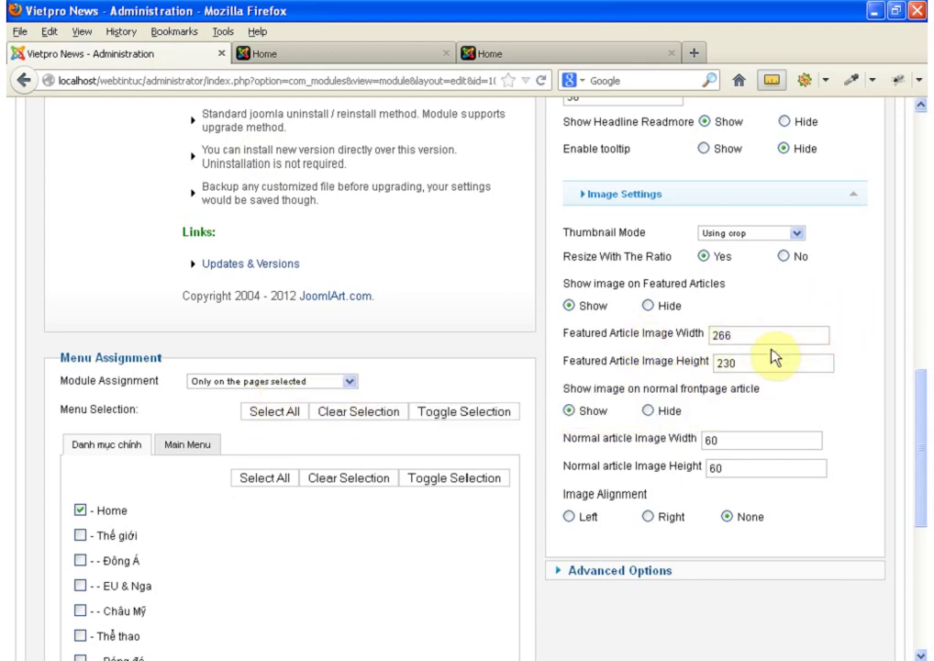
Step: Compare the normal-article image options with the demo home page and measure the thumbnail of the first article in its list
scroll(688, 359, "down", 1)
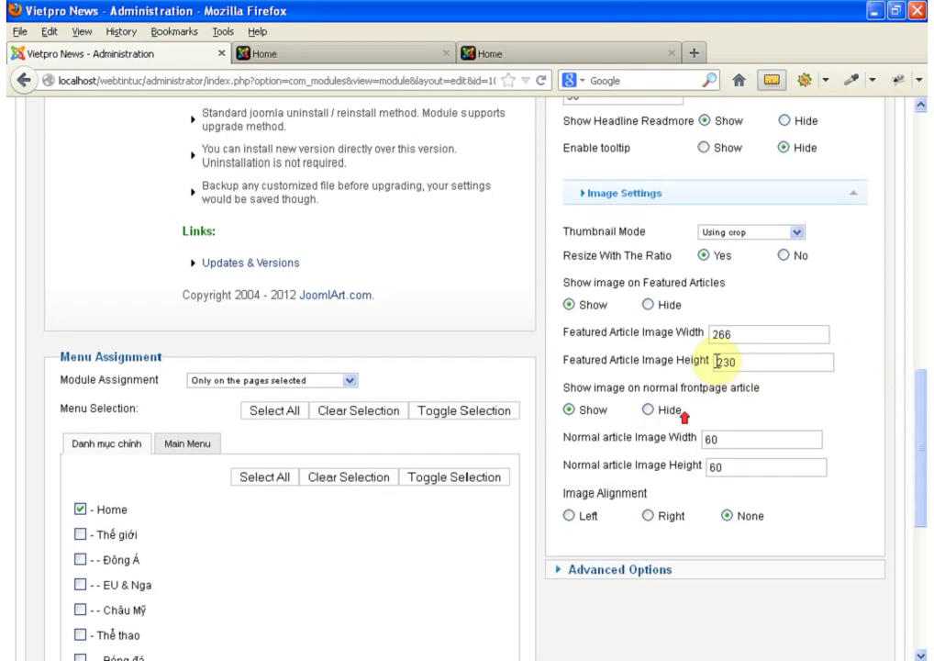
scroll(773, 360, "down", 3)
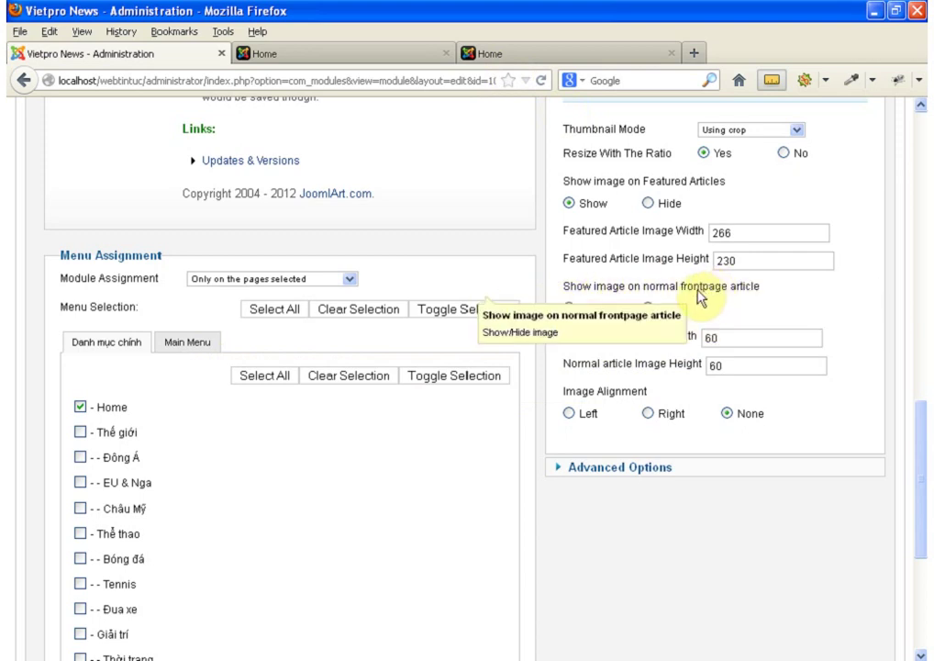
left_click(458, 59)
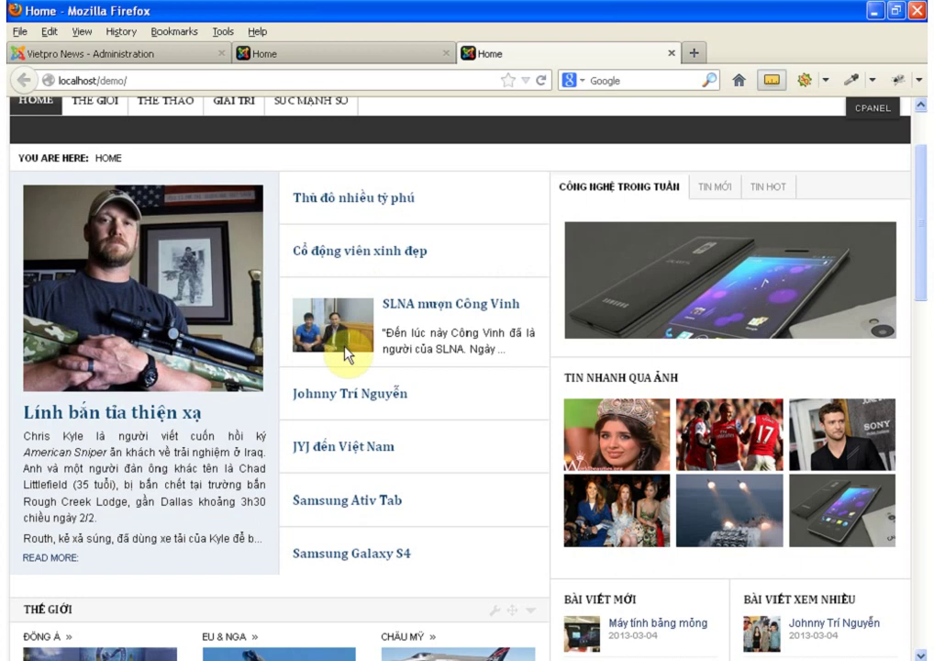
left_click(184, 55)
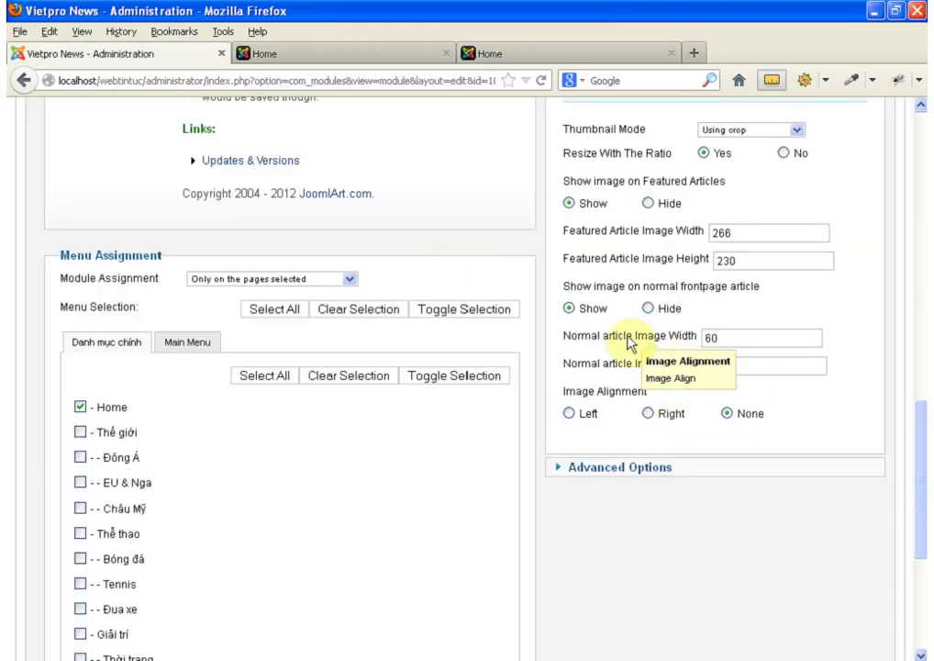
left_click(500, 55)
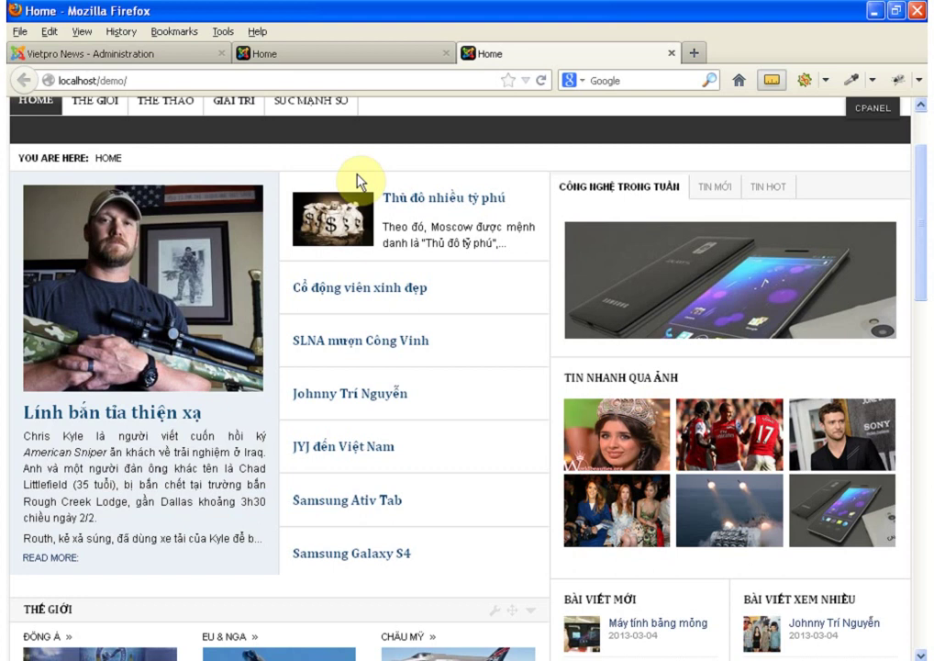
left_click(769, 81)
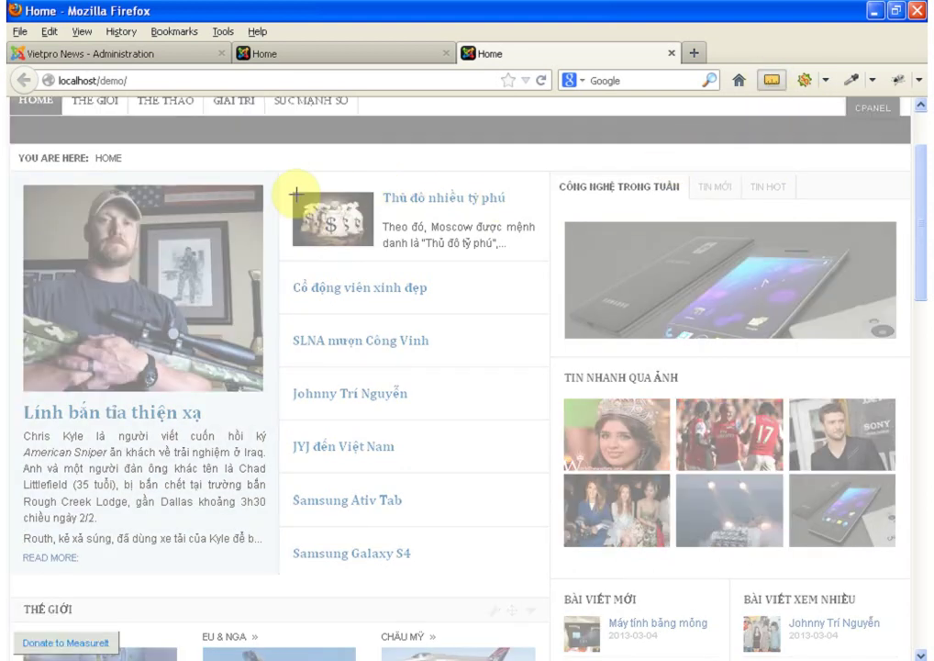
left_click_drag(292, 192, 364, 241)
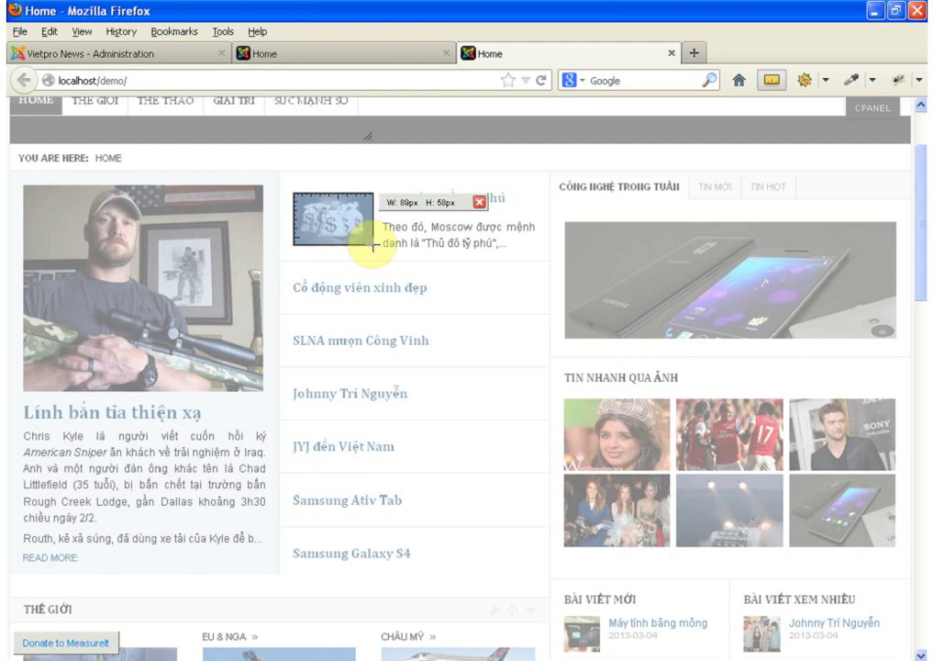
key("Escape")
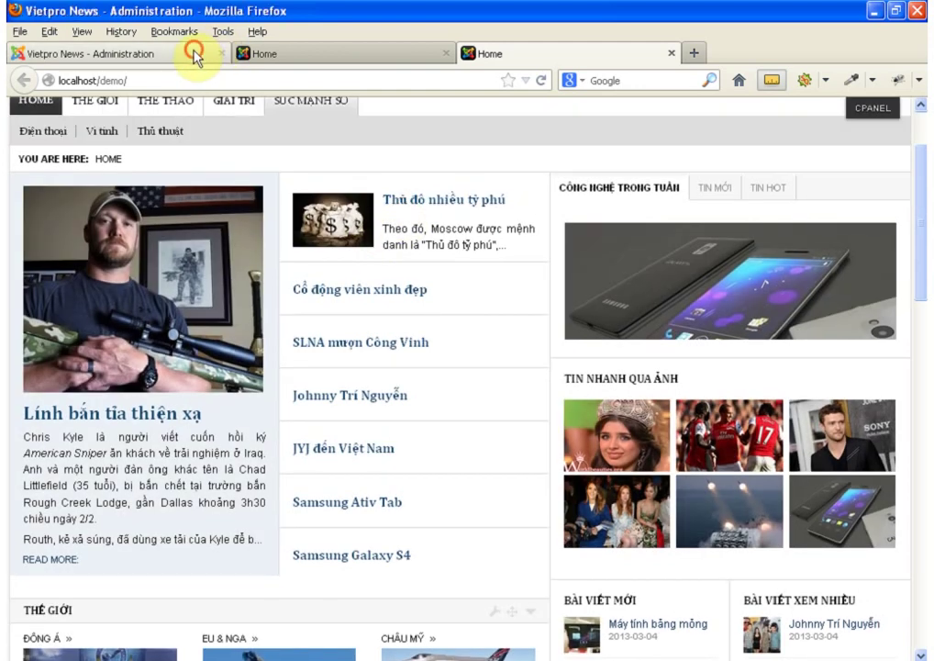
Step: Set the module's Normal article Image Width to 90 and Normal article Image Height to 60
left_click(194, 53)
type("9")
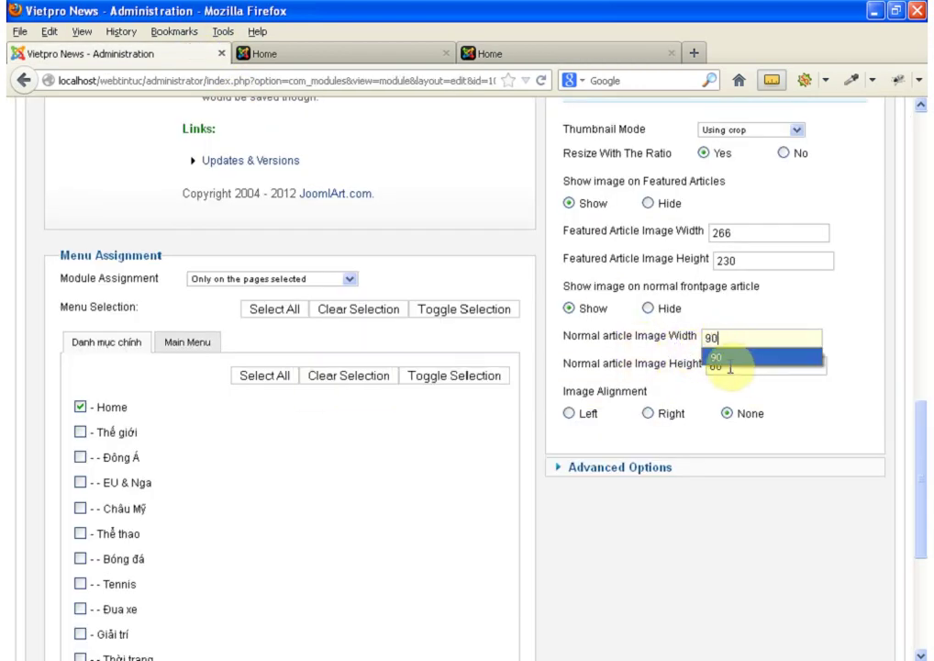
type("0")
double_click(729, 364)
left_click(819, 298)
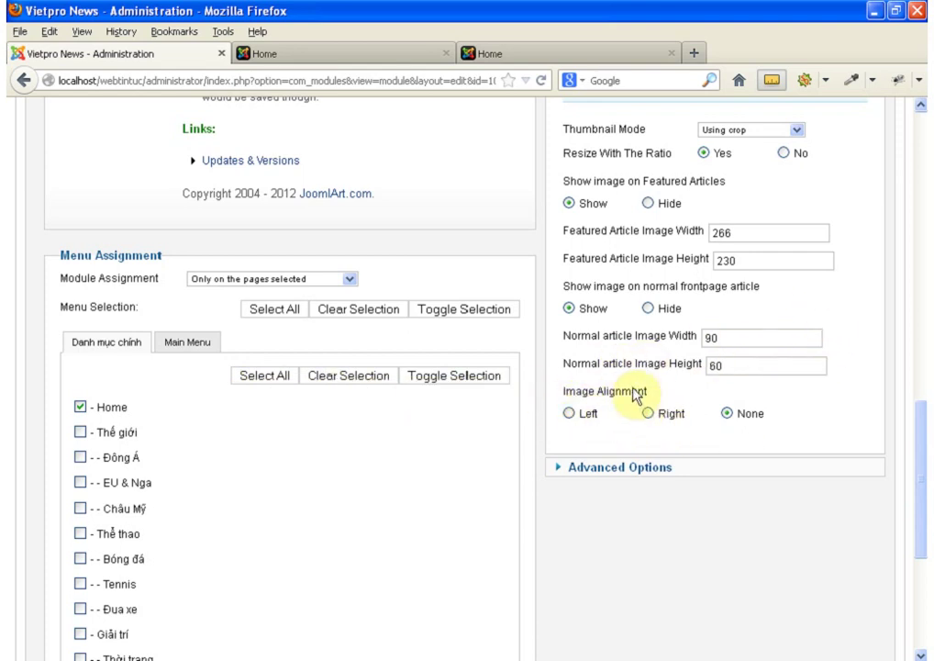
Step: Set Image Alignment to Left to match the thumbnails on the demo home page, and save the module
left_click(519, 52)
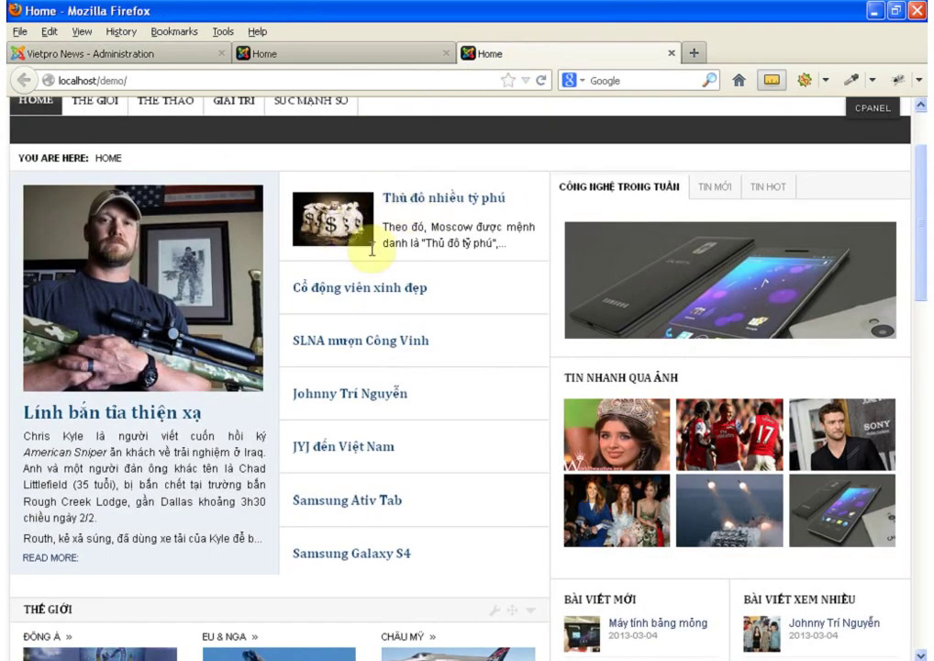
left_click(144, 52)
left_click(596, 416)
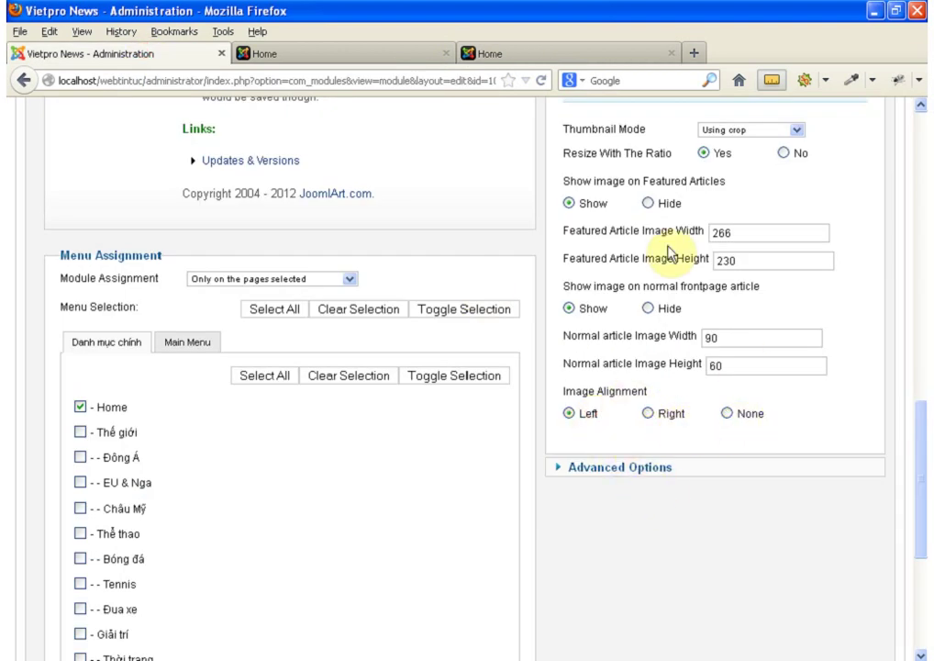
left_click(554, 55)
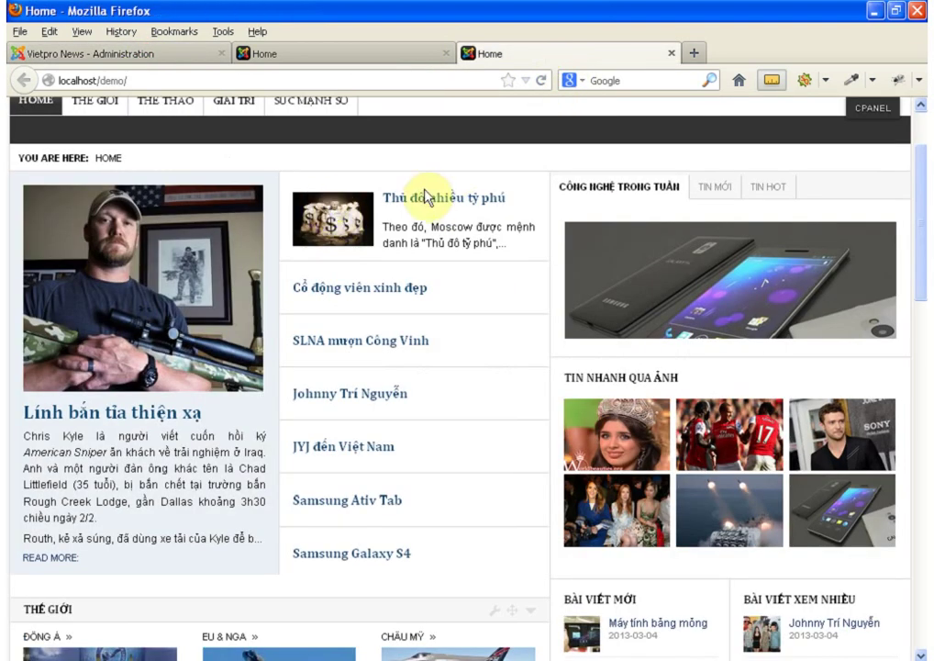
left_click(161, 52)
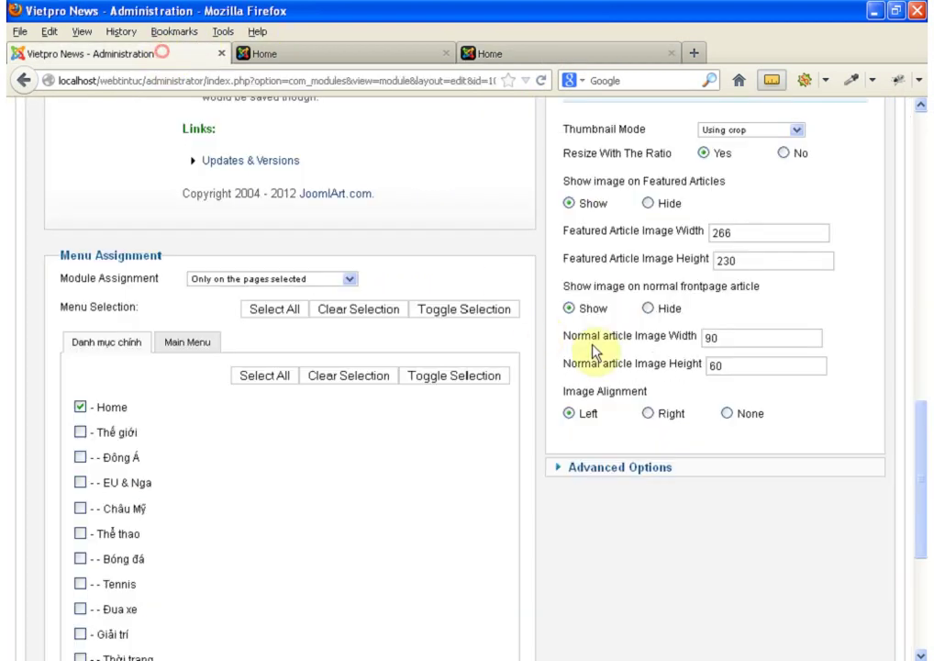
scroll(579, 431, "up", 15)
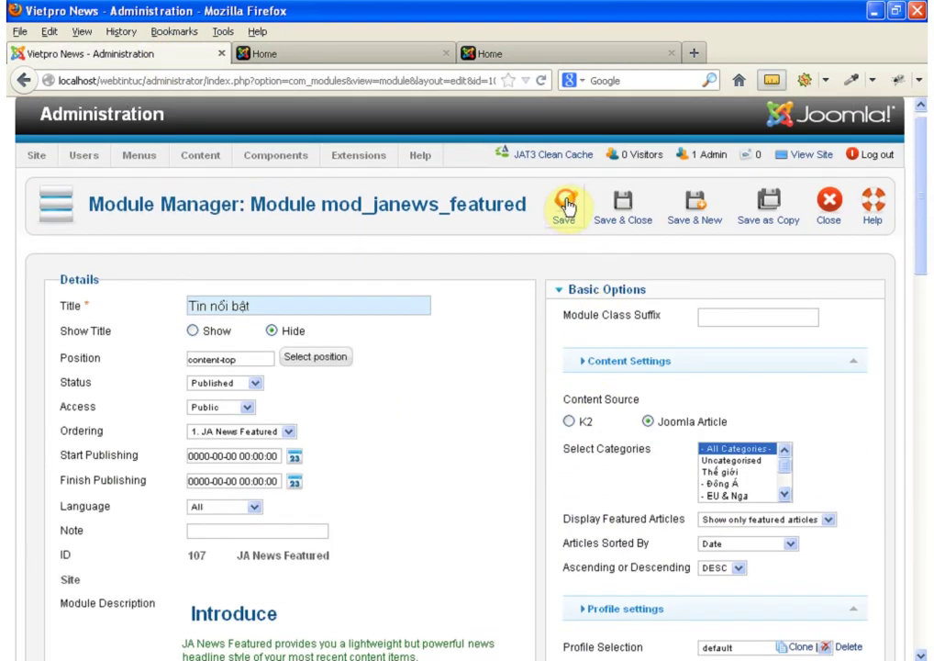
left_click(565, 207)
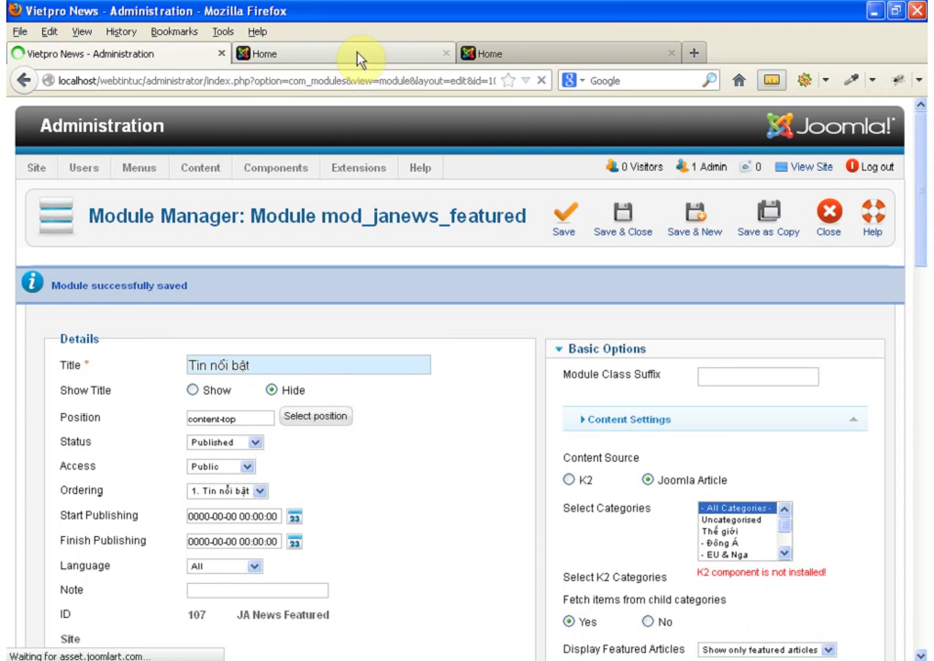
Step: Reload the Vietpro News home page and check the featured article block's images and article list
left_click(357, 55)
left_click(543, 81)
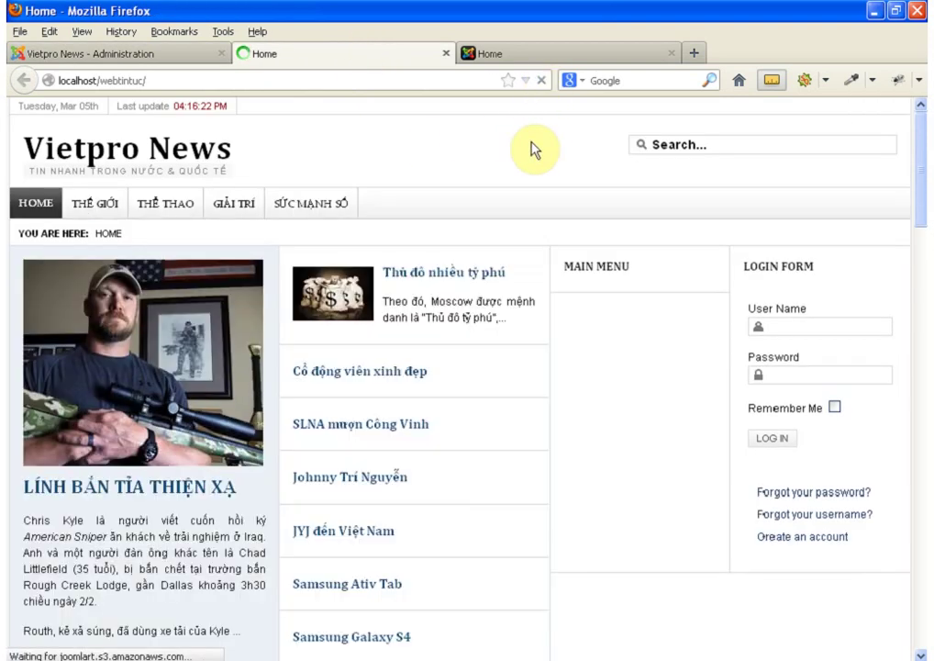
scroll(538, 181, "down", 4)
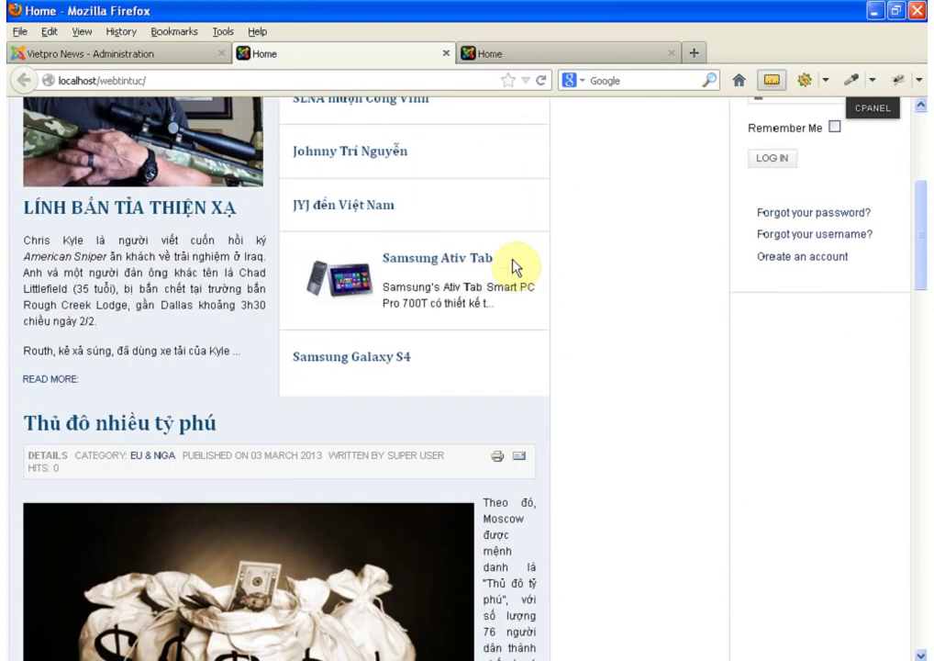
scroll(307, 376, "up", 3)
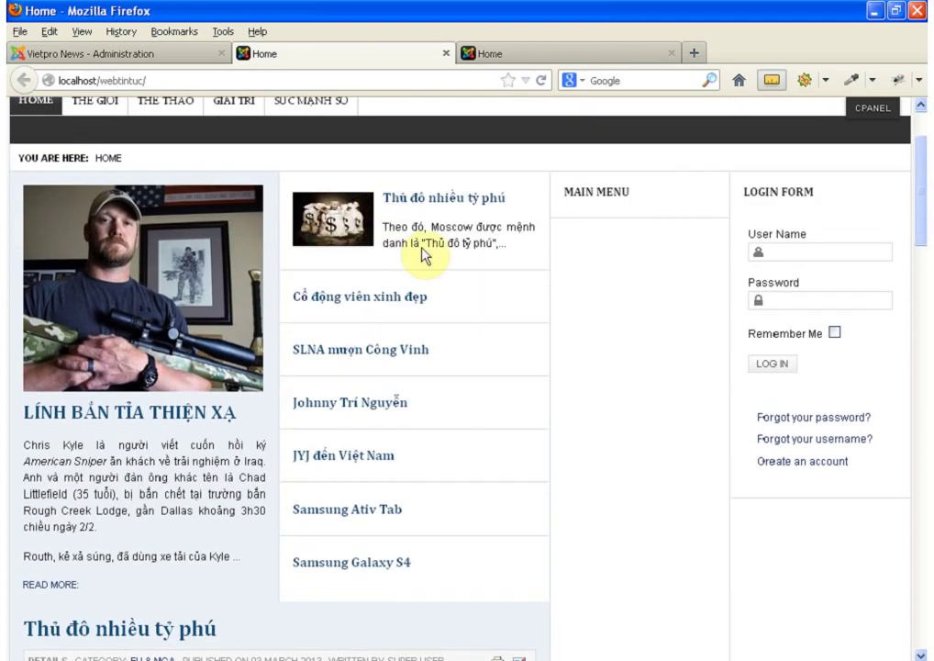
scroll(542, 307, "up", 2)
scroll(384, 415, "down", 3)
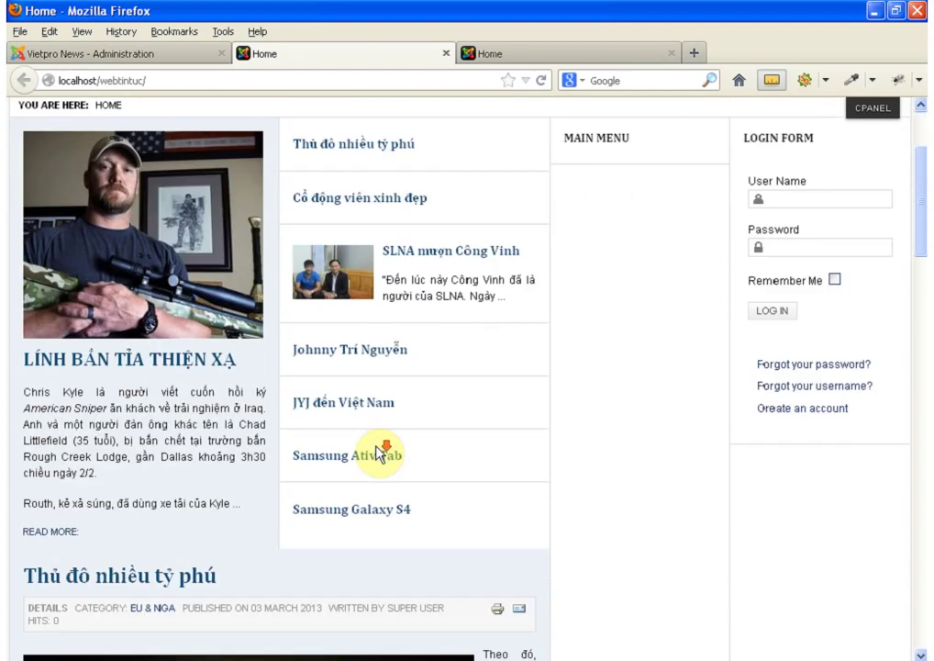
scroll(375, 483, "up", 3)
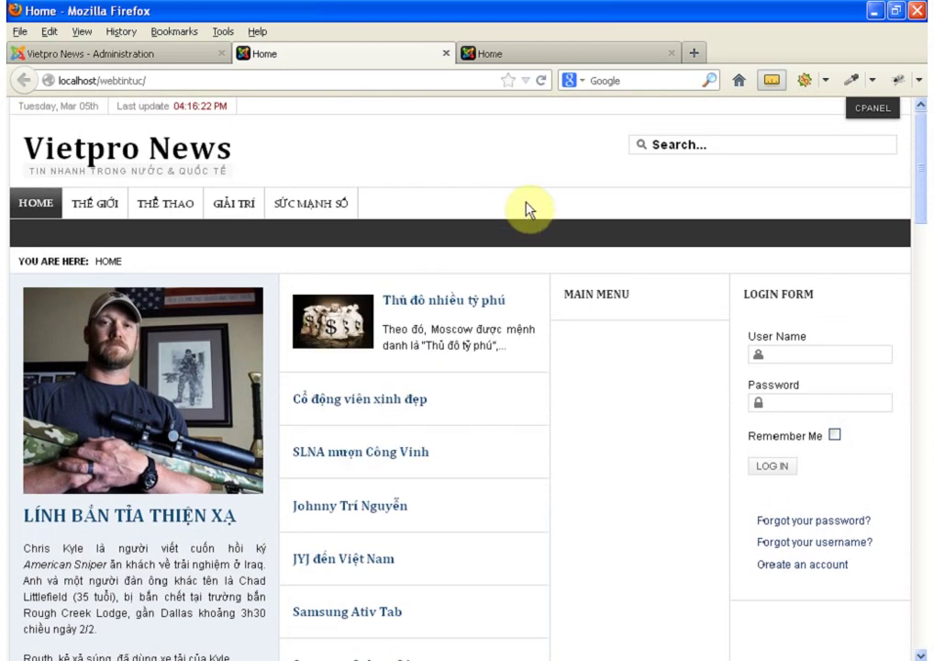
Step: Set the module's Enable tooltip option to Show and save the module
left_click(165, 57)
scroll(518, 338, "down", 5)
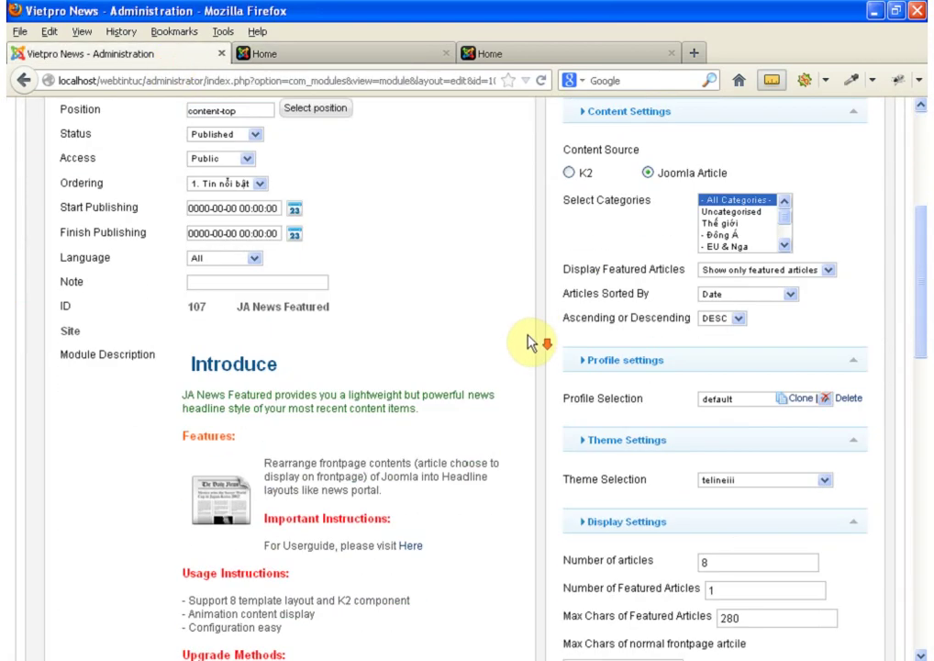
scroll(530, 363, "down", 7)
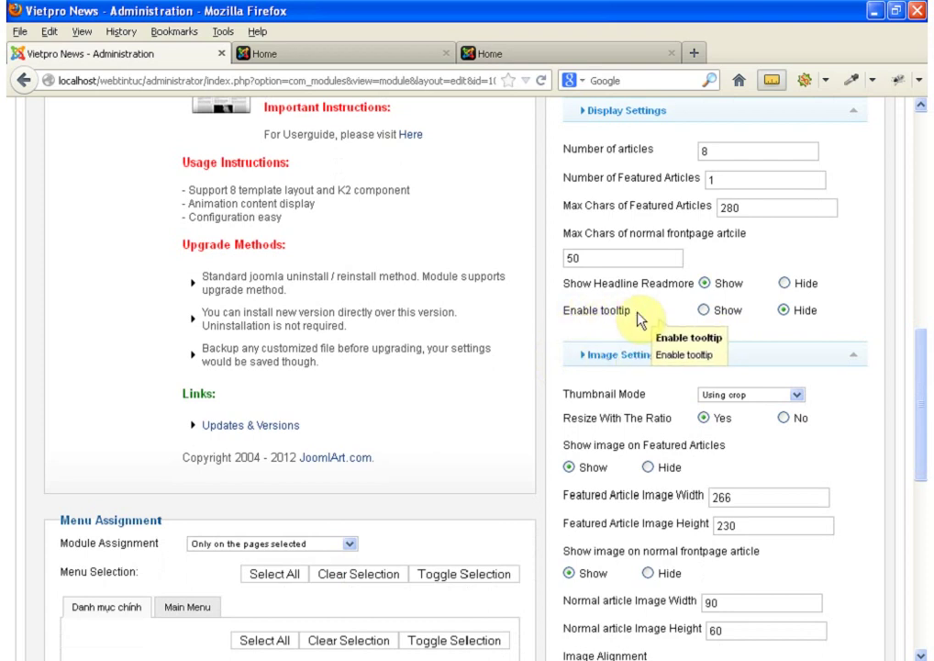
left_click_drag(920, 372, 917, 156)
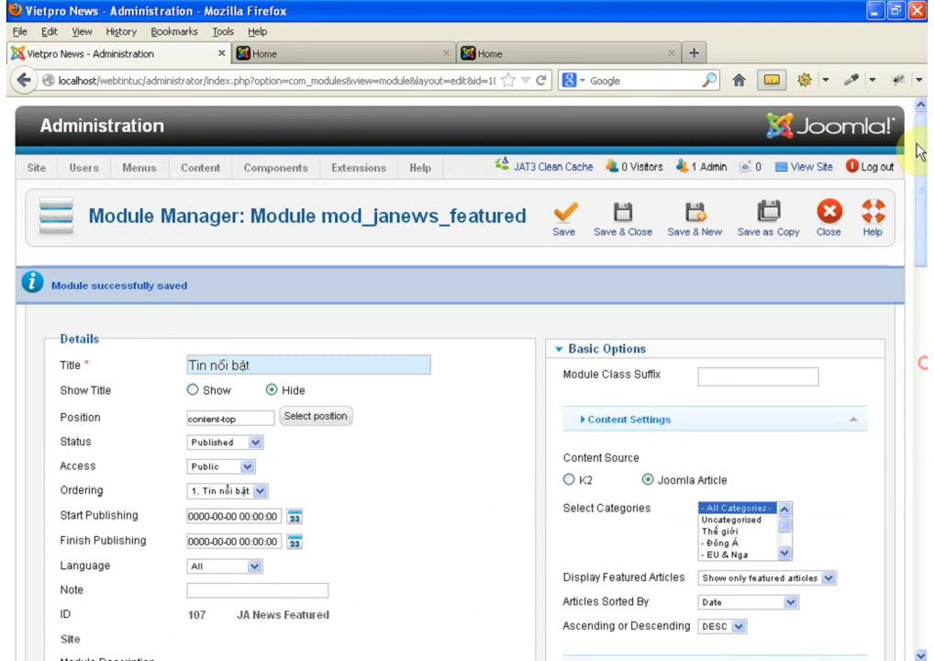
left_click(571, 215)
Step: Check the article tooltips in the featured list on the Vietpro News home page
left_click(334, 53)
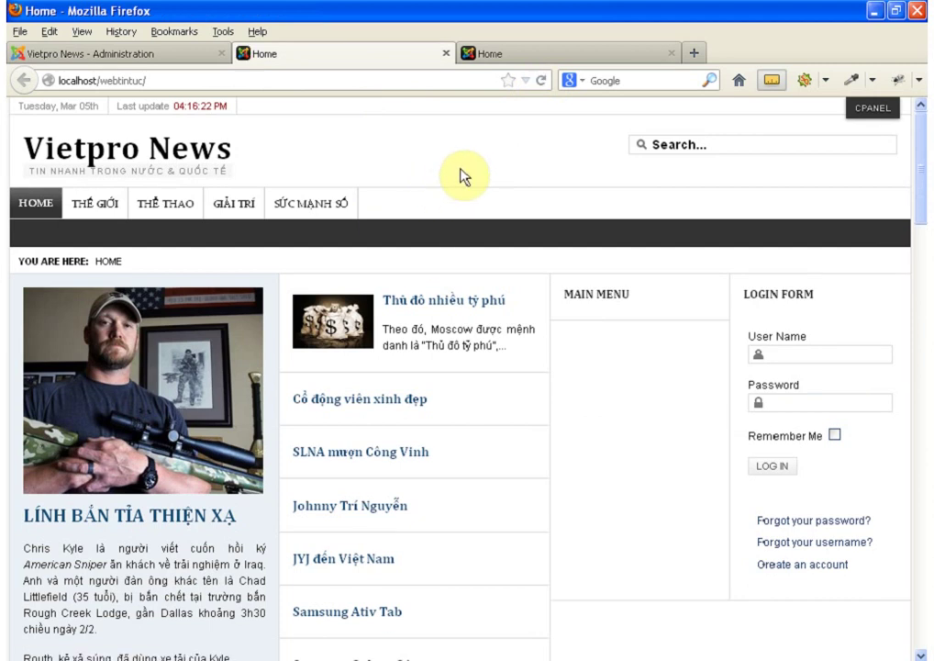
mouse_move(418, 322)
scroll(419, 307, "down", 2)
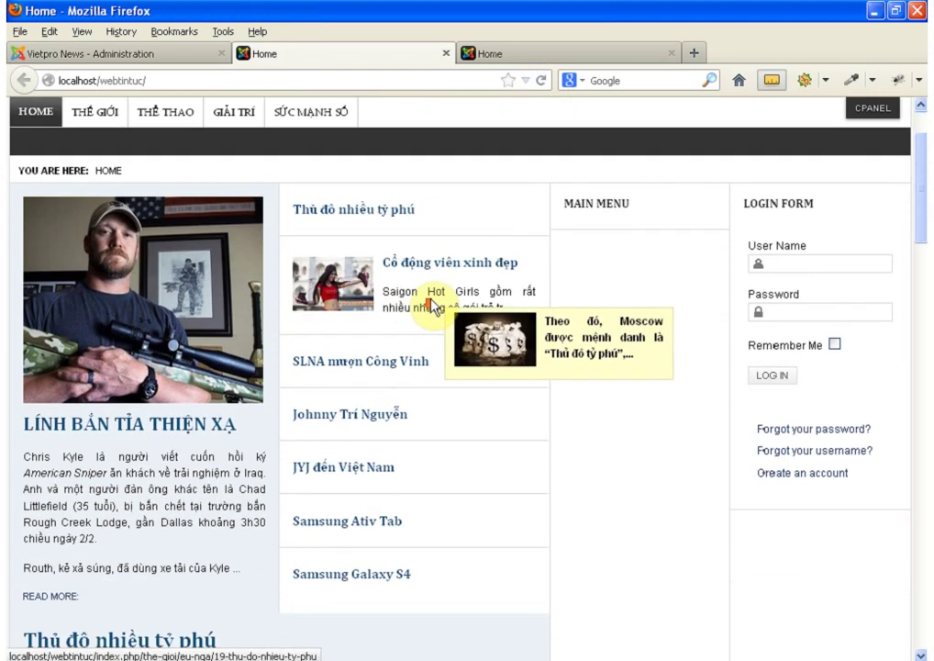
mouse_move(371, 309)
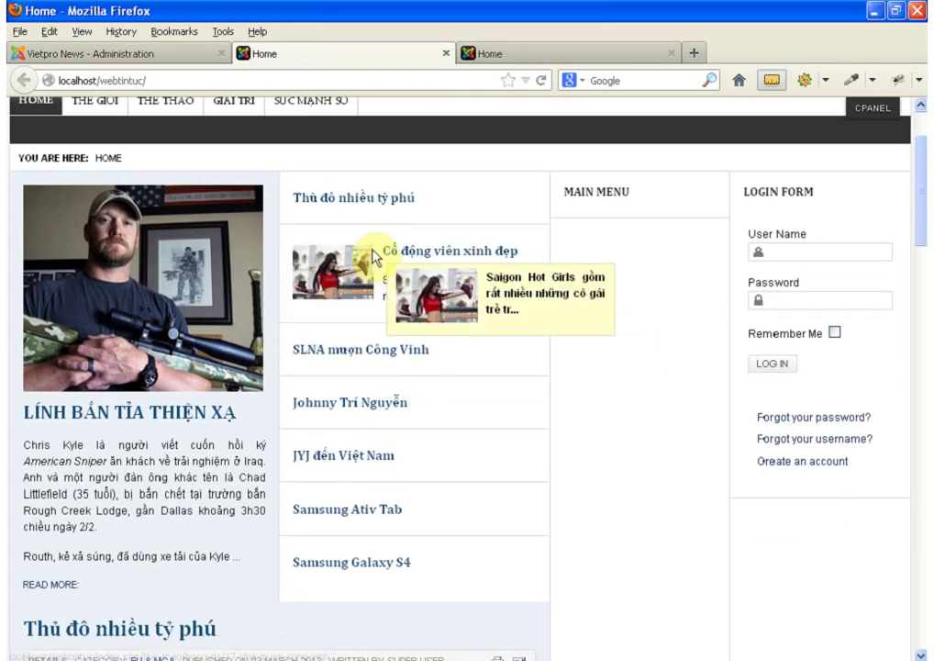
scroll(441, 358, "down", 3)
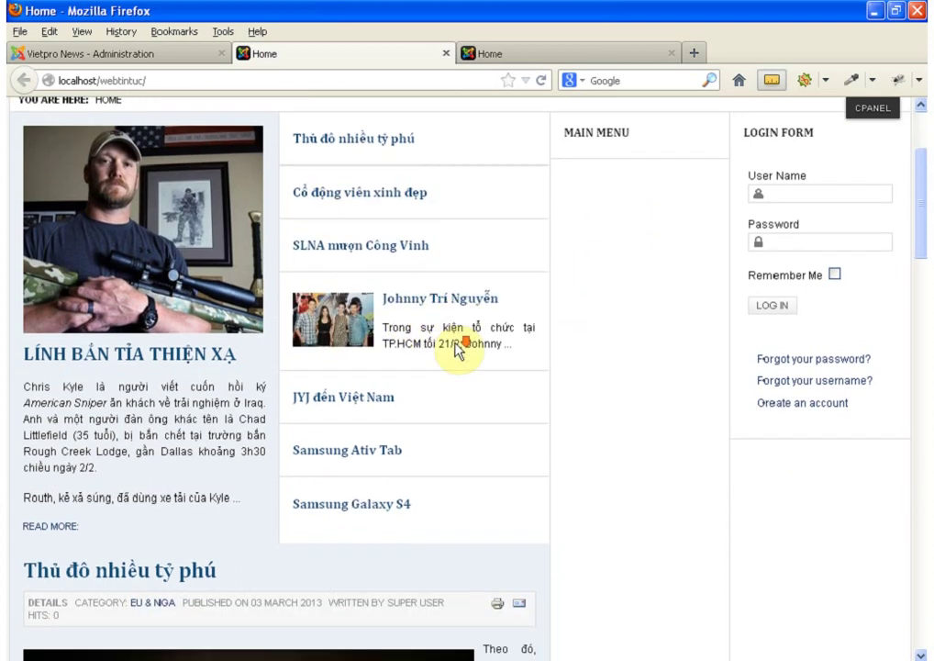
Step: Compare the tooltip content with the expanded article previews for several entries in the home page's featured list
scroll(386, 340, "up", 3)
mouse_move(343, 347)
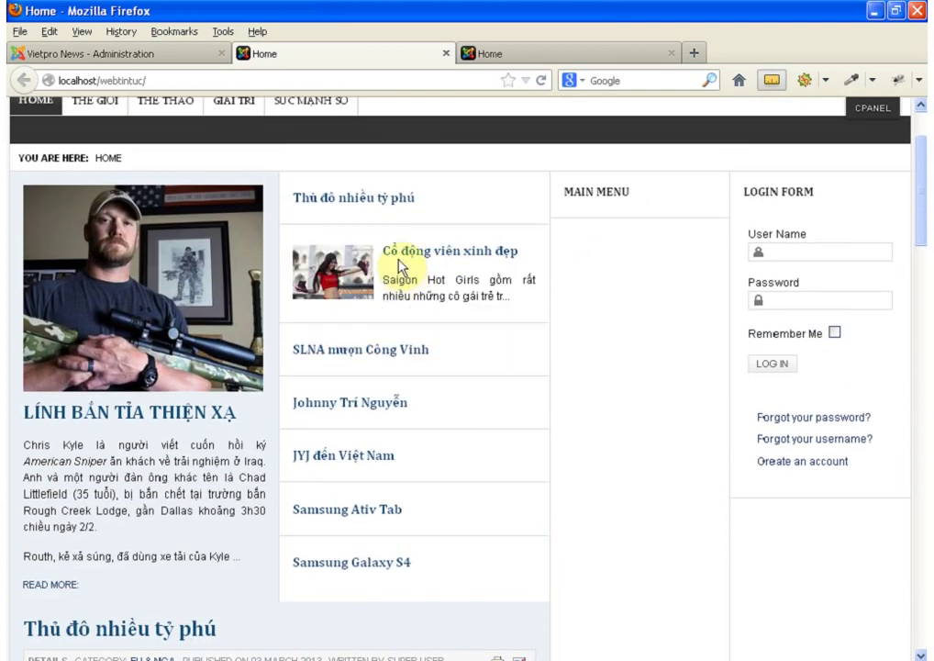
mouse_move(429, 257)
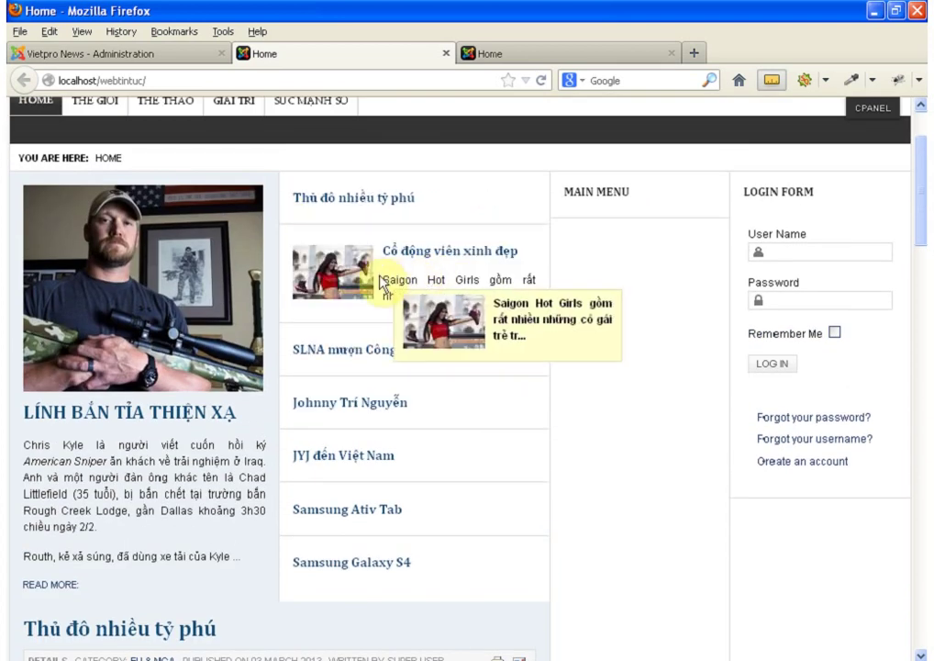
mouse_move(406, 347)
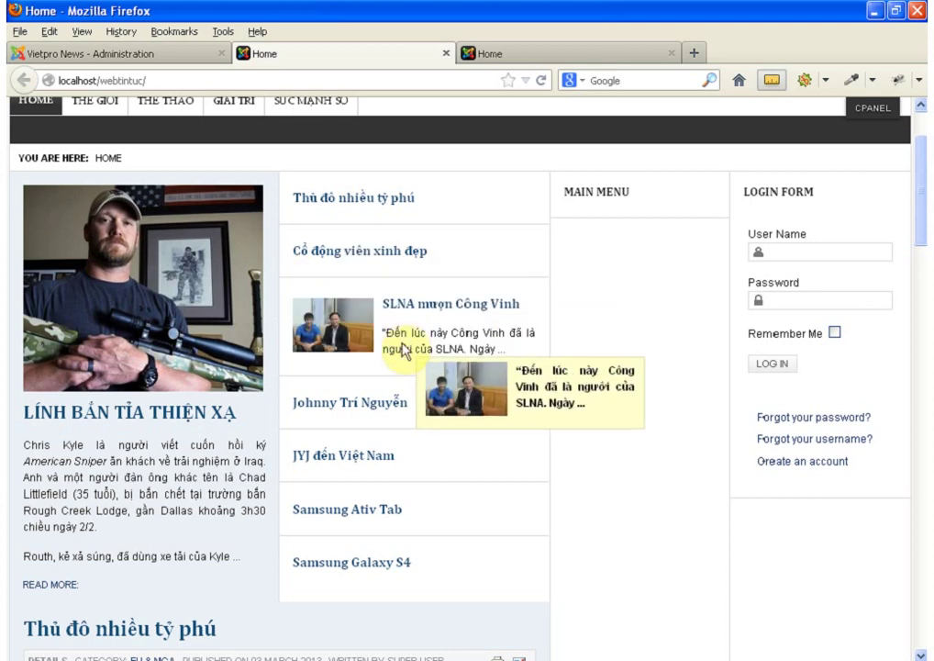
mouse_move(429, 397)
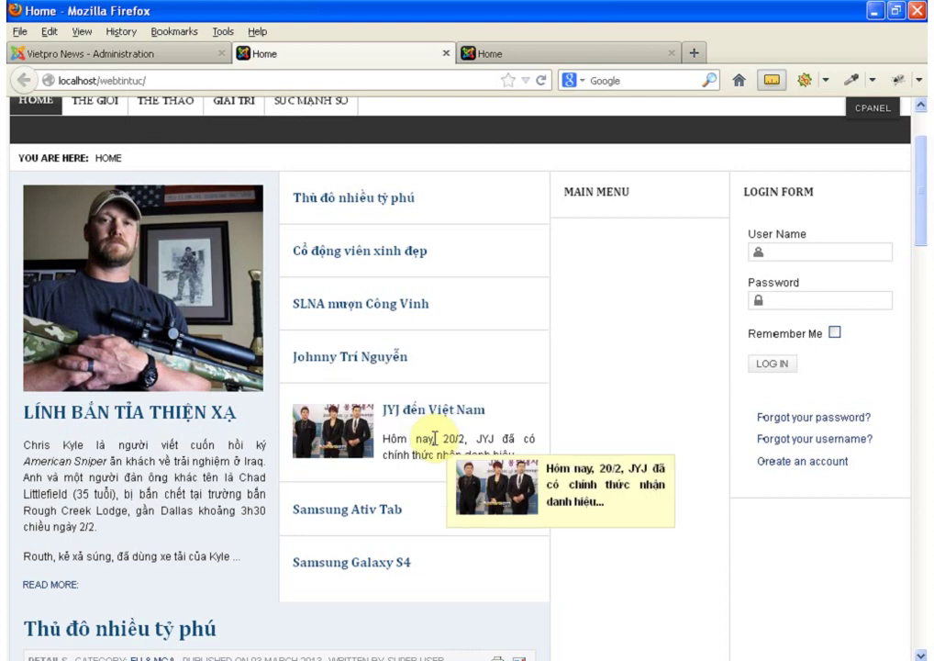
mouse_move(372, 569)
mouse_move(350, 207)
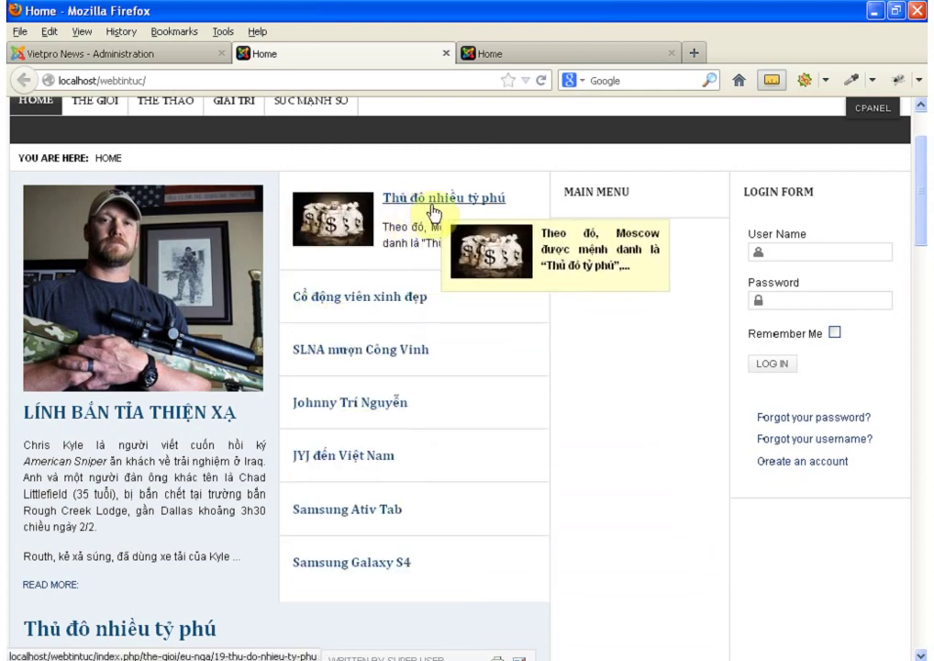
mouse_move(435, 289)
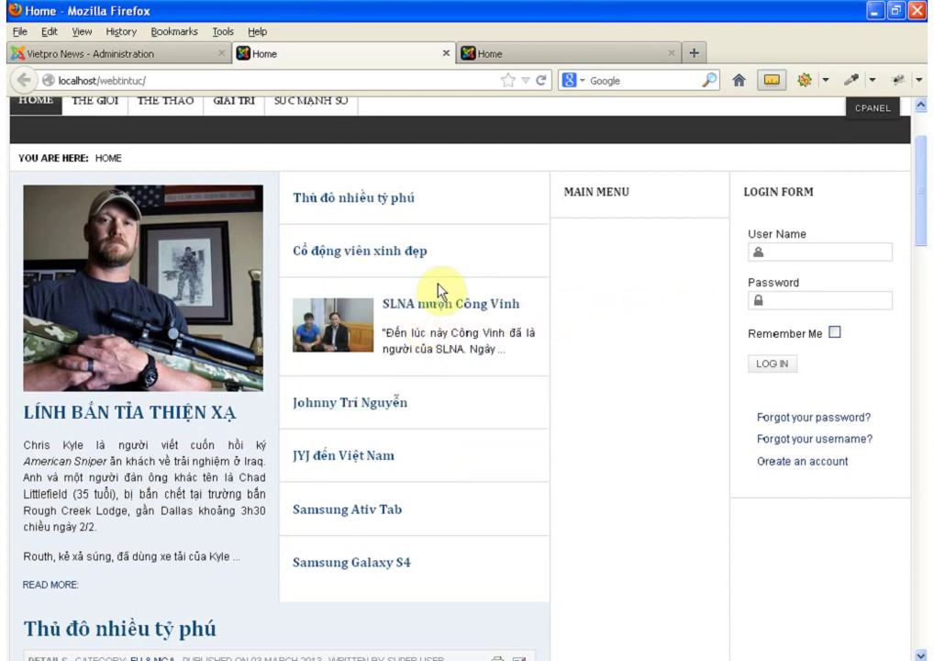
Step: Set the featured news module's Enable tooltip option to Hide, then save and close the module
left_click(174, 53)
scroll(650, 436, "down", 6)
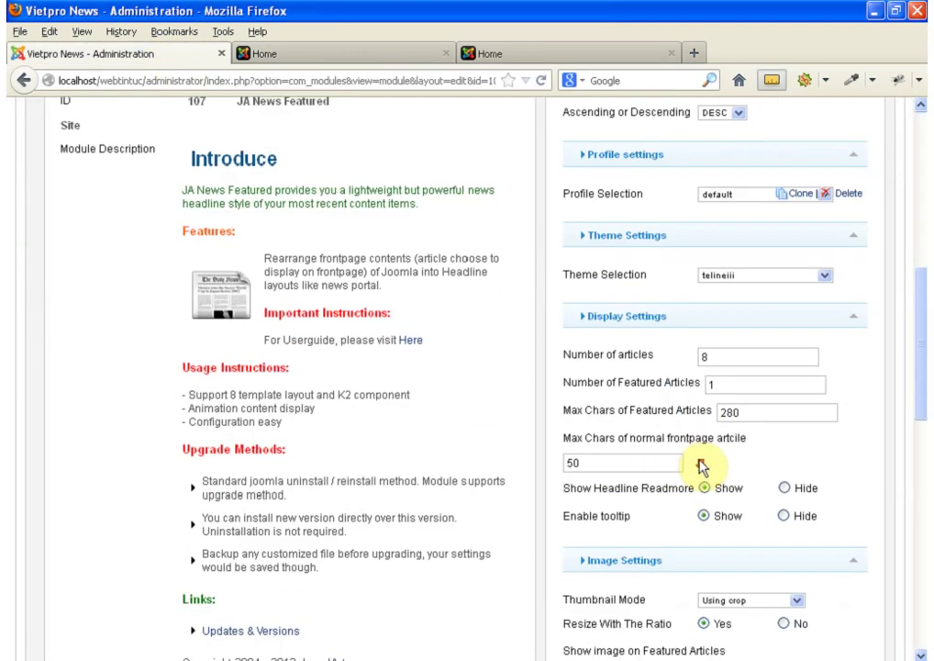
left_click(801, 519)
left_click_drag(920, 289, 919, 138)
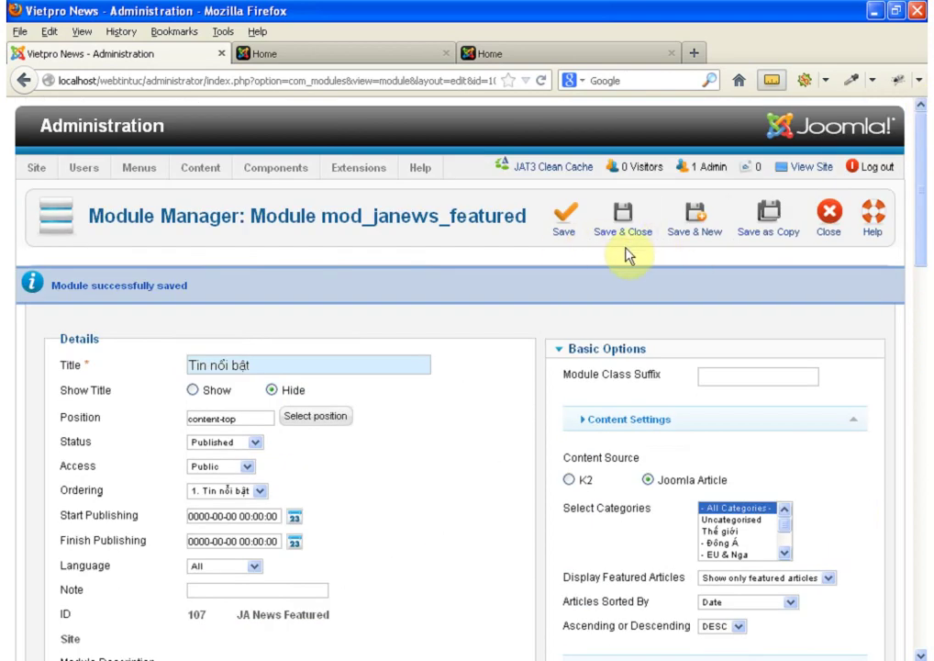
left_click(624, 223)
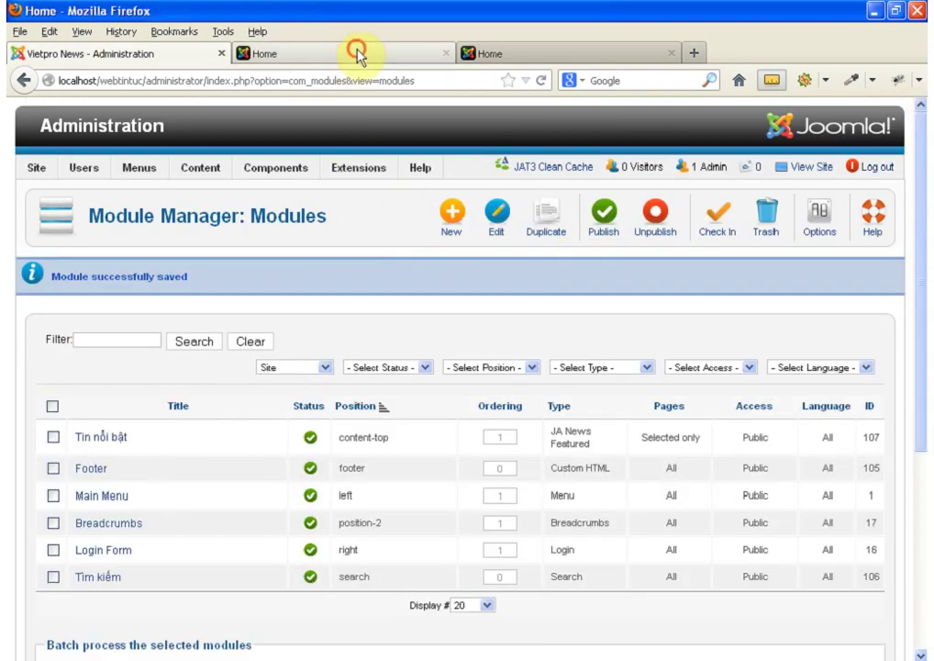
Step: Reload the Vietpro News home page and check the featured article block with tooltips disabled
left_click(359, 53)
left_click(541, 80)
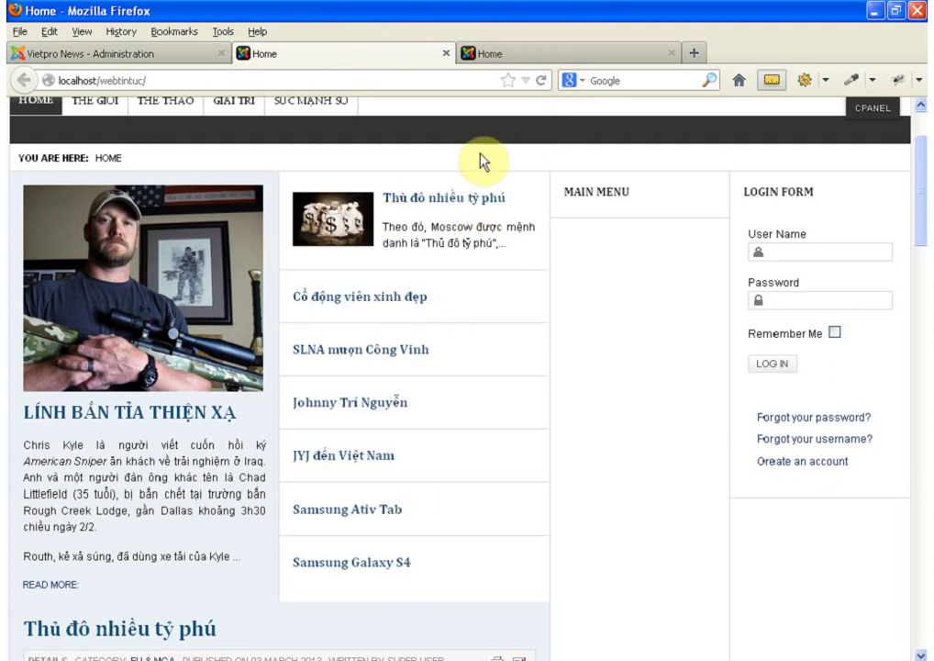
scroll(482, 162, "up", 2)
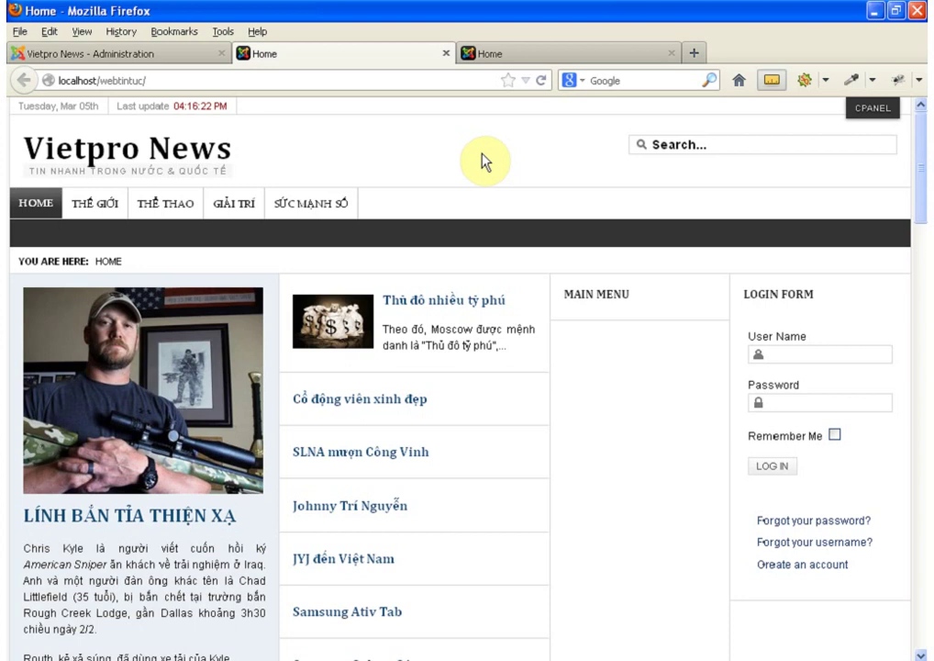
Step: Return to the Vietpro News administration site and log out of the Joomla backend
left_click(182, 52)
left_click(876, 167)
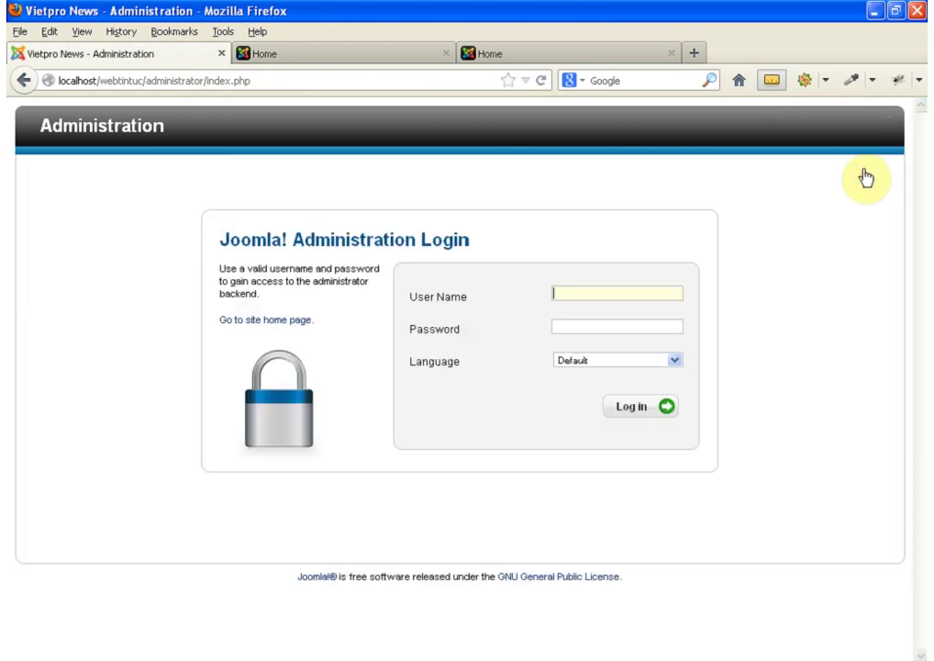